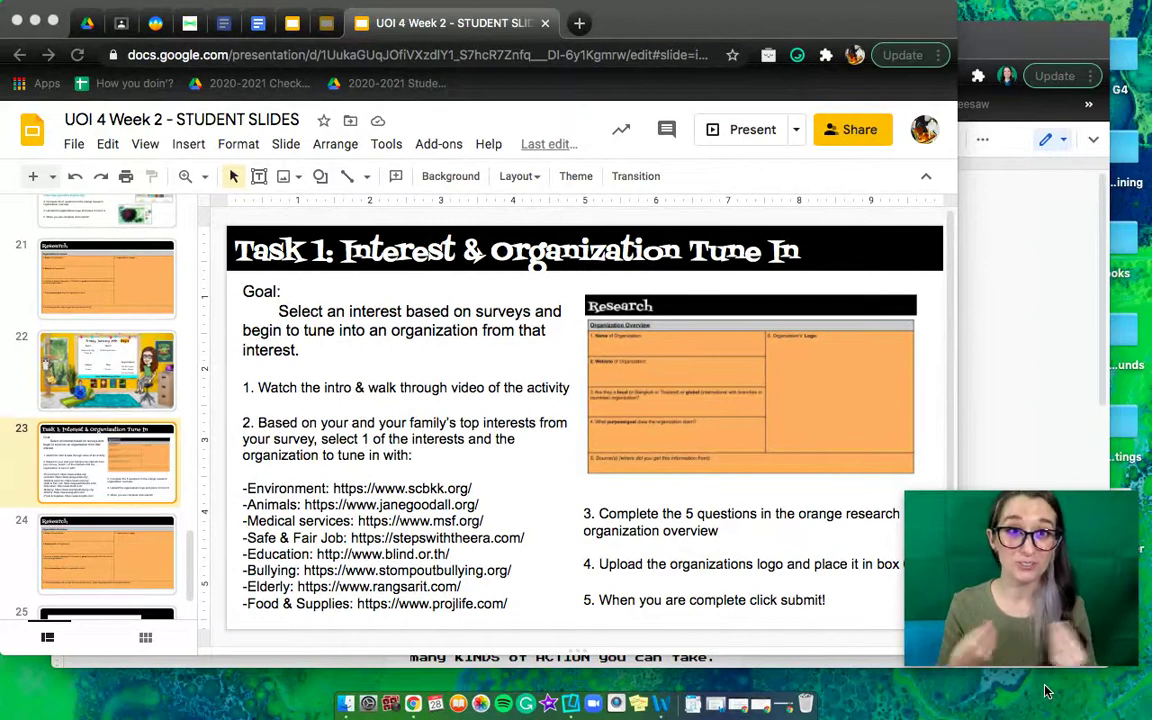
# - Scroll through the interview worksheet document to review its questions
pyautogui.click(1040, 400)
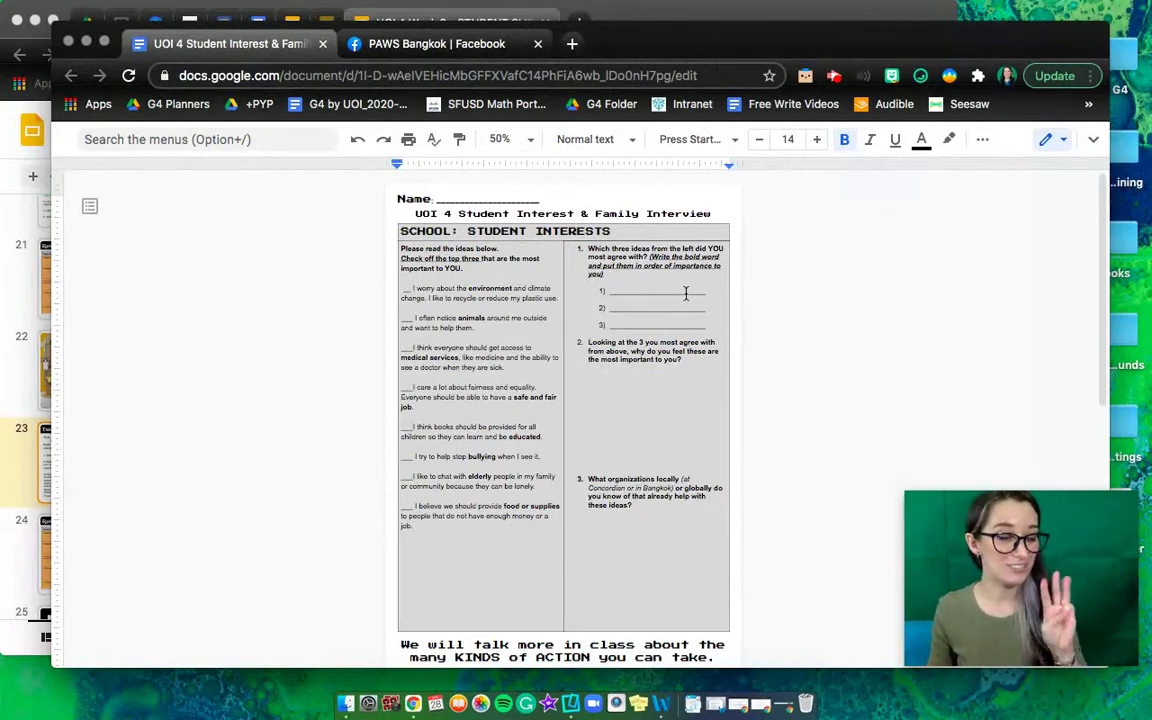
pyautogui.scroll(-10, 700, 300)
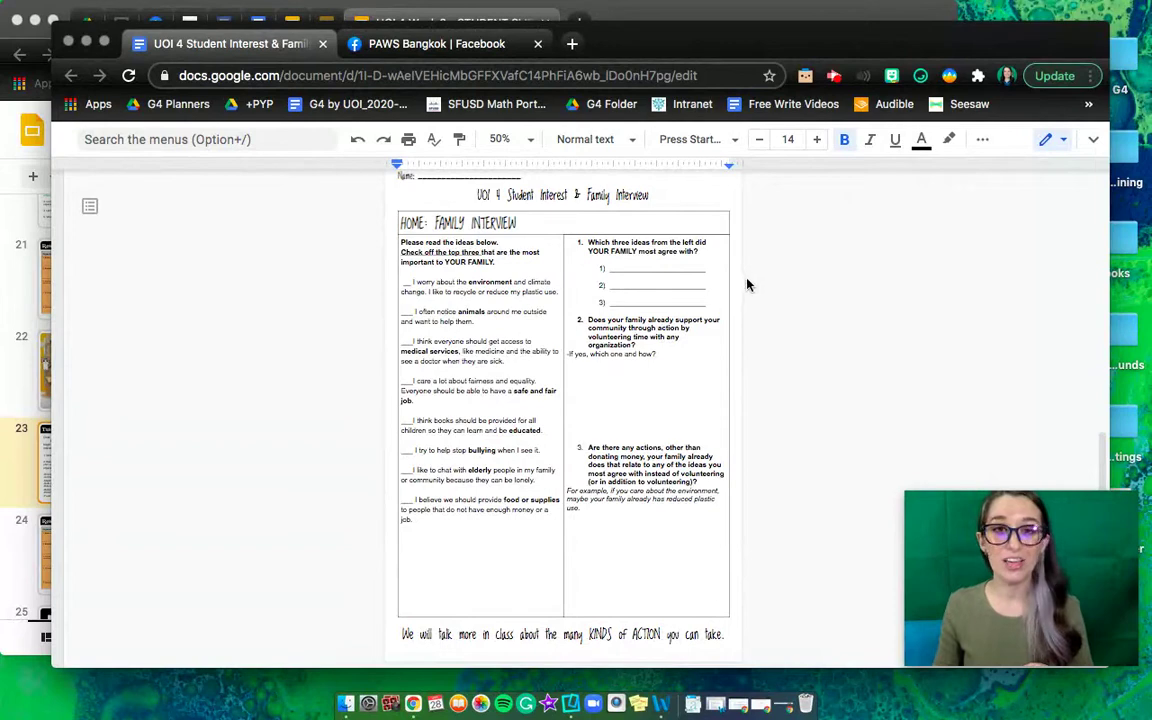
pyautogui.scroll(5, 747, 285)
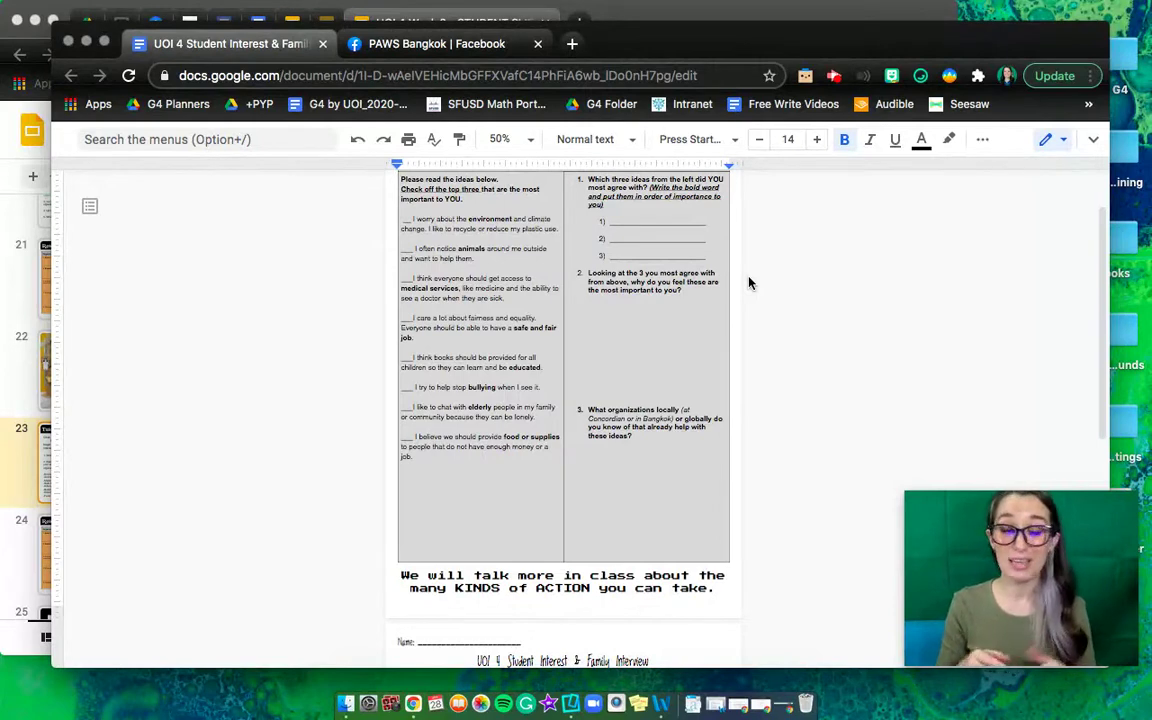
pyautogui.scroll(2, 749, 283)
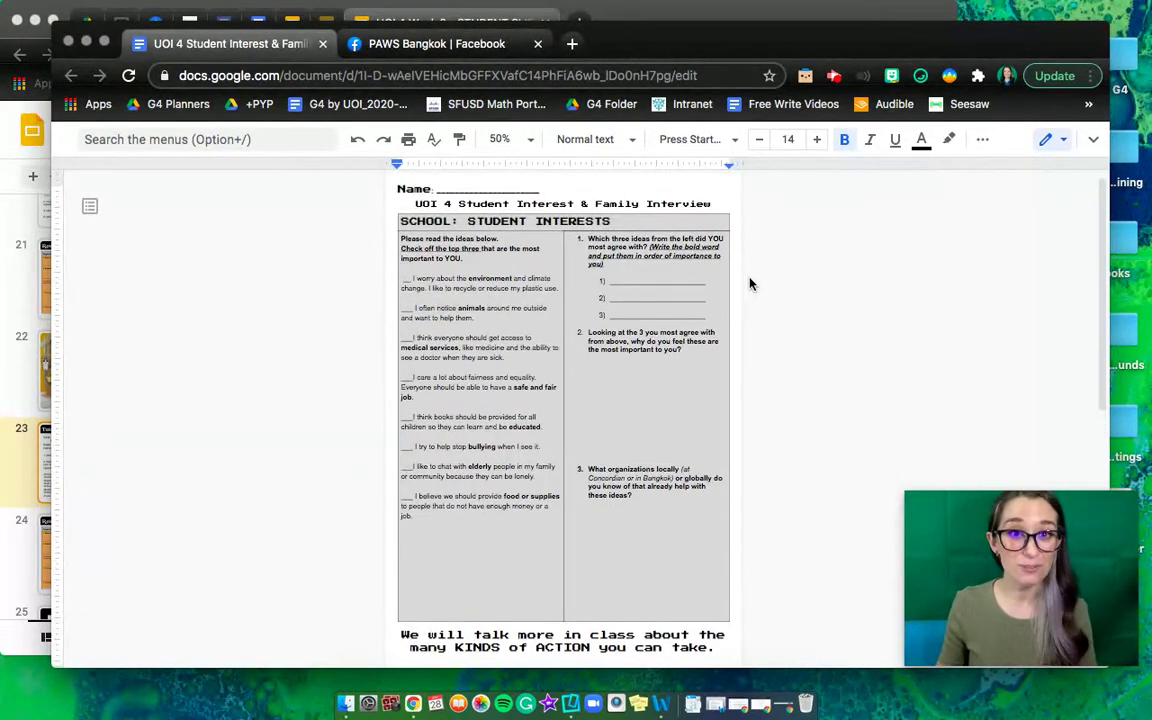
# - Go to slide 24's Organization Overview table and select the question 4 text
pyautogui.click(10, 290)
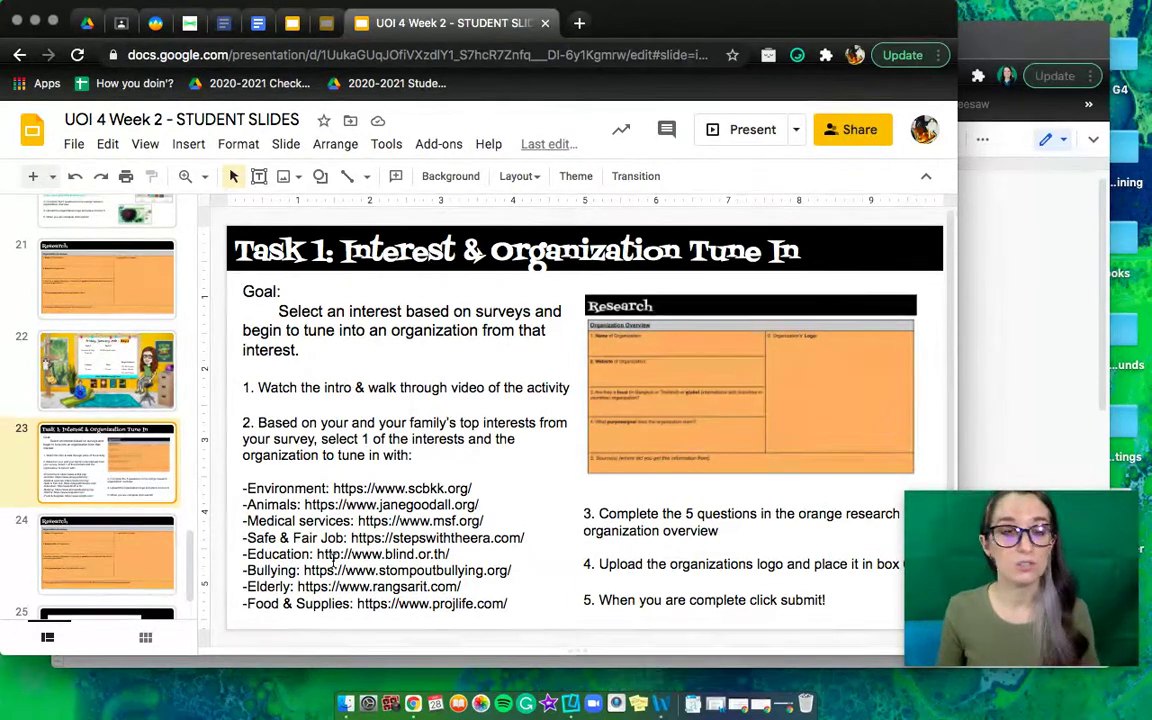
pyautogui.click(55, 550)
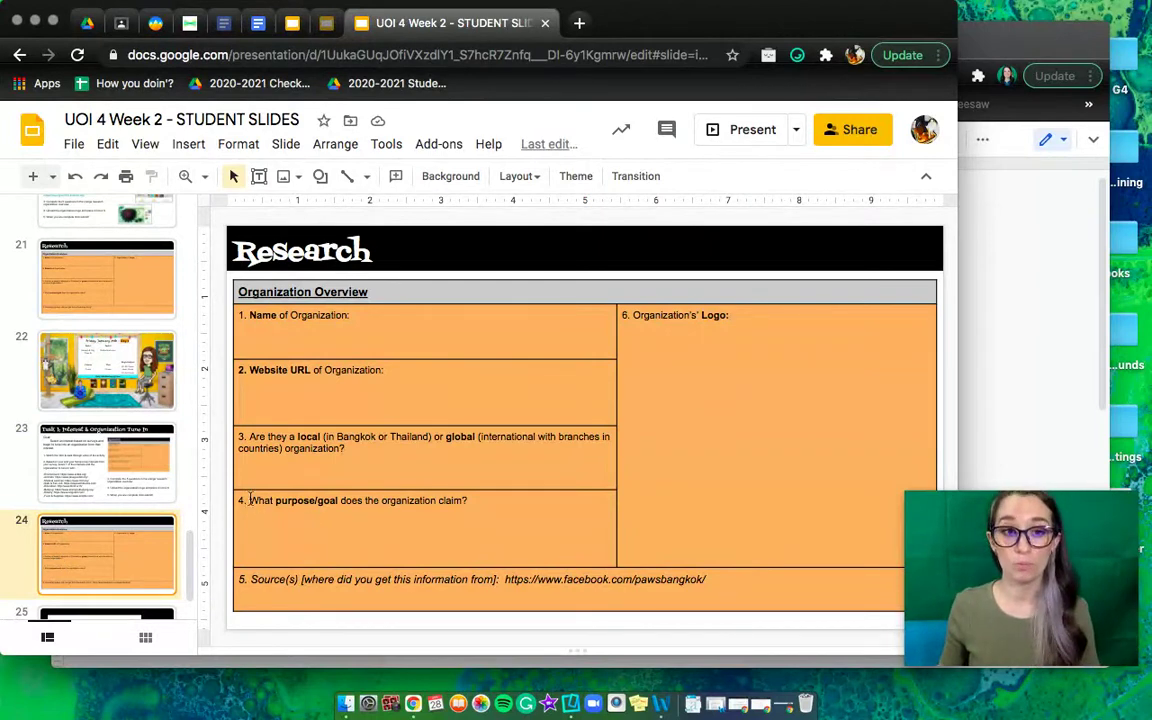
pyautogui.moveTo(250, 500); pyautogui.dragTo(472, 500)
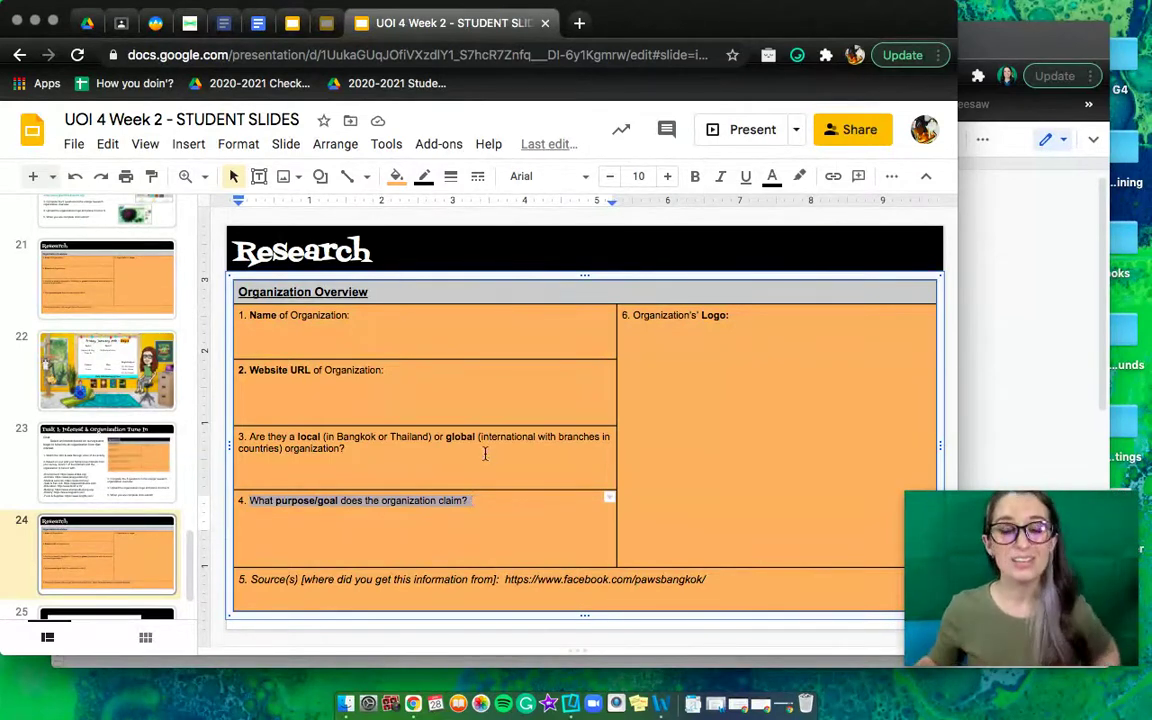
# - Copy the PAWS Bangkok Facebook page URL from the address bar and return to slide 24
pyautogui.click(962, 382)
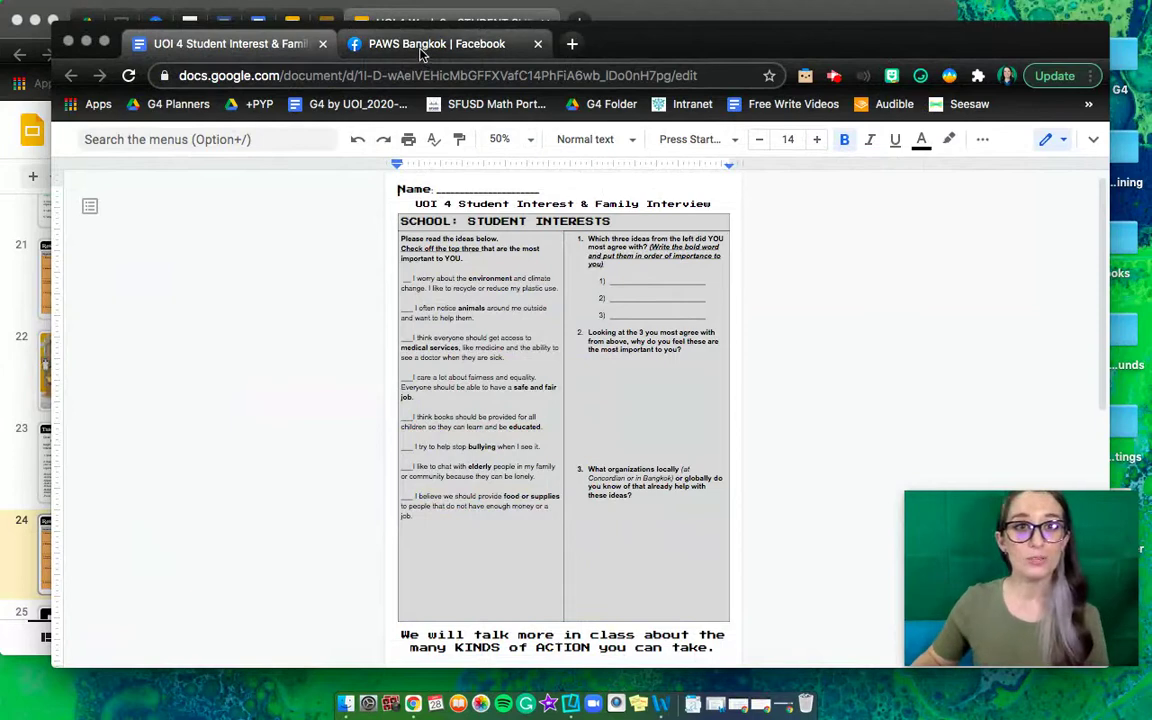
pyautogui.click(377, 43)
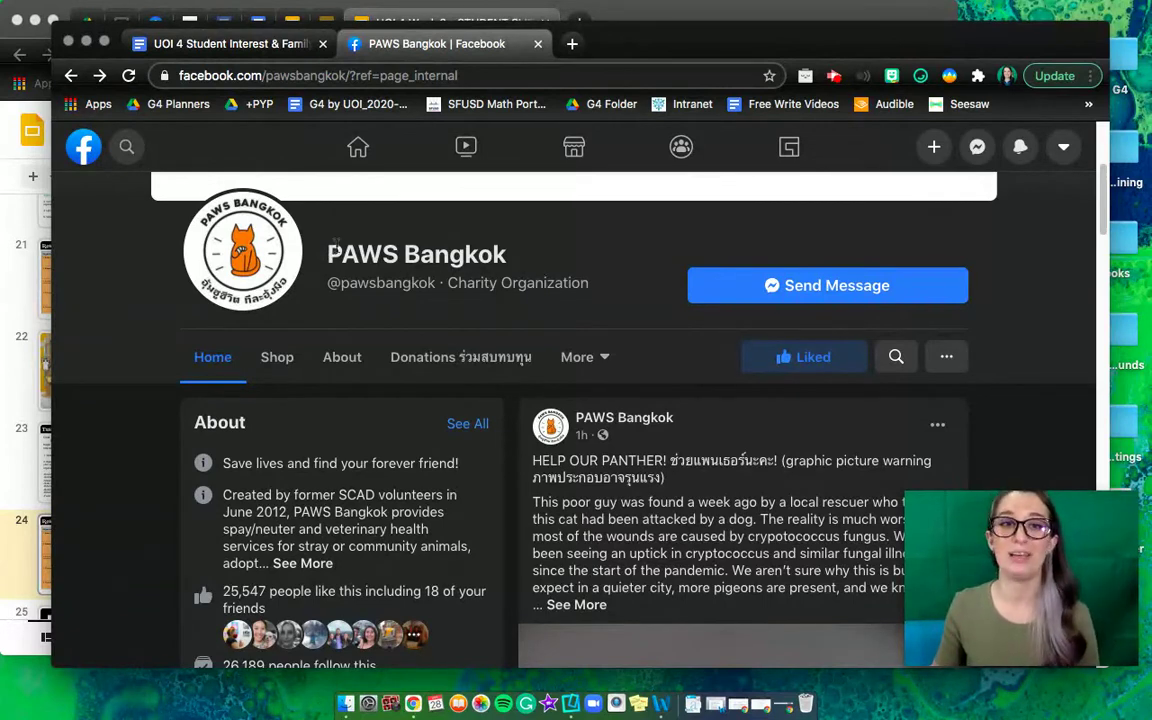
pyautogui.click(42, 275)
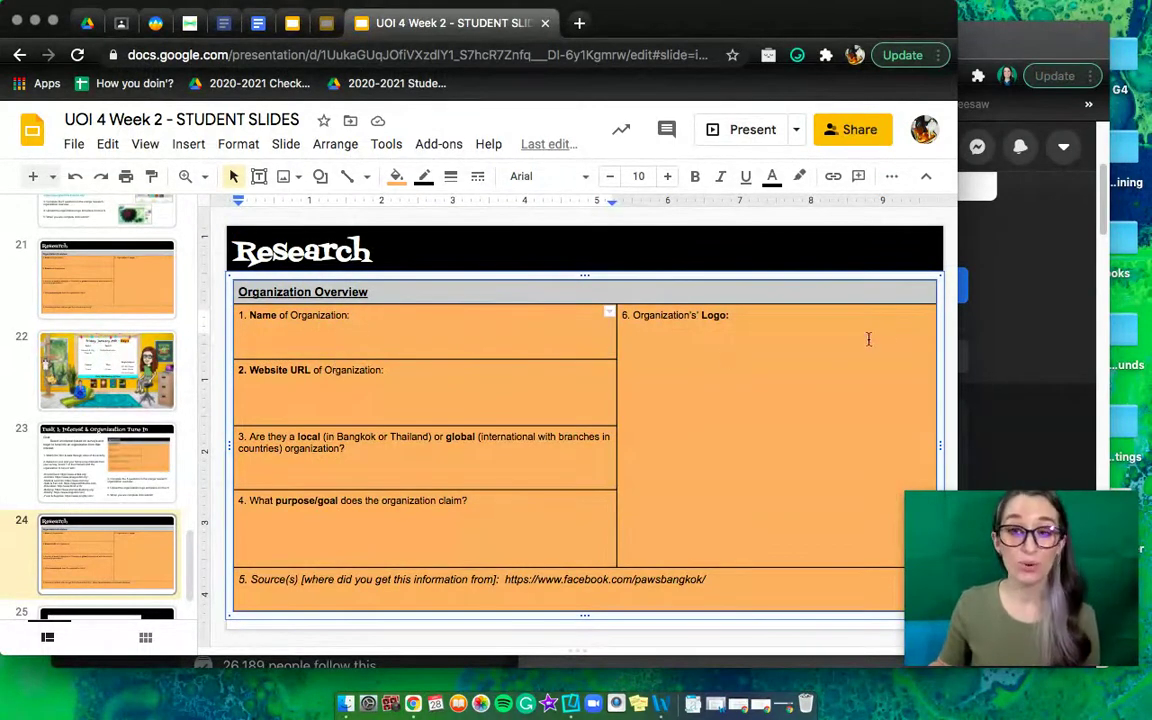
pyautogui.click(1018, 330)
pyautogui.click(307, 75)
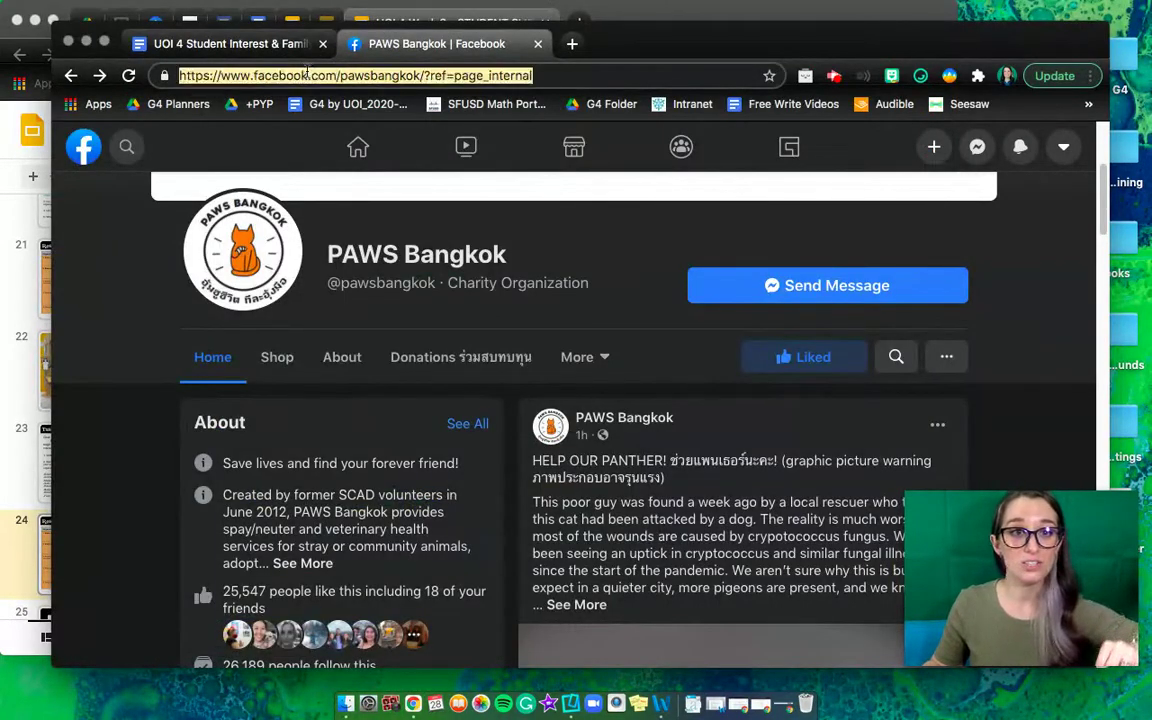
pyautogui.click(8, 300)
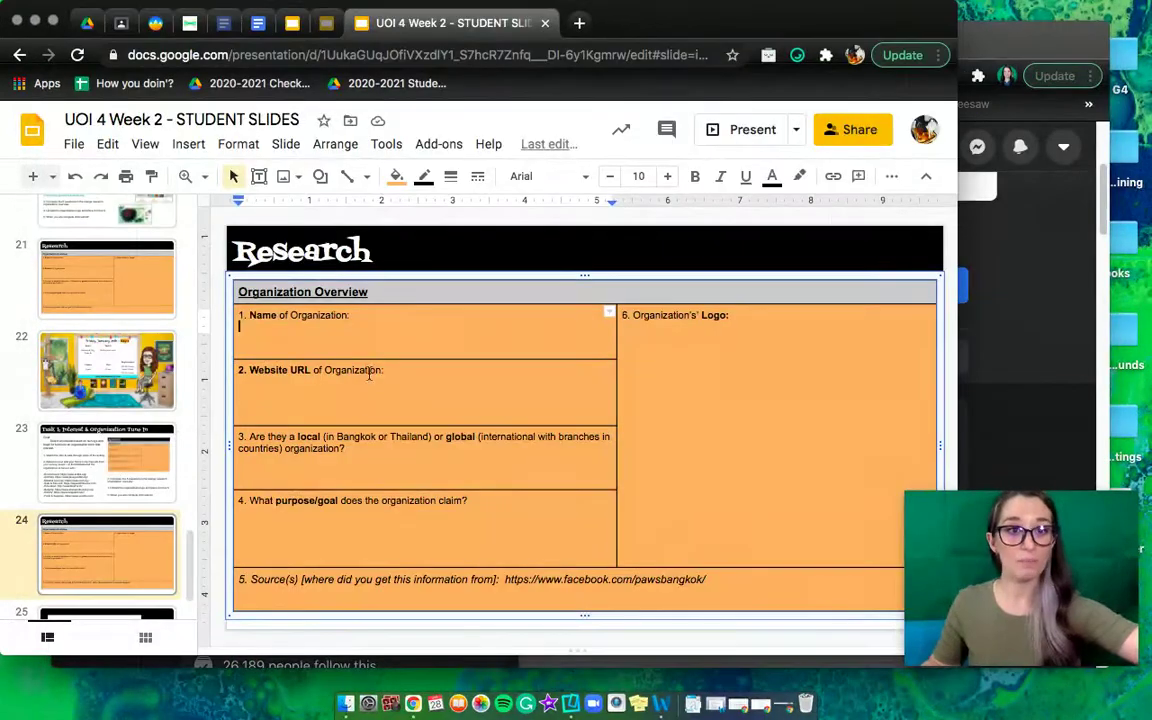
# - Paste the Facebook URL as the Website URL and answer question 3 with 'Bangkok, Thailand- headqu Helps in Bangkok.'
pyautogui.click(357, 390)
pyautogui.write('https://www.facebook.com/pawsbangkok/?ref=page_internal')
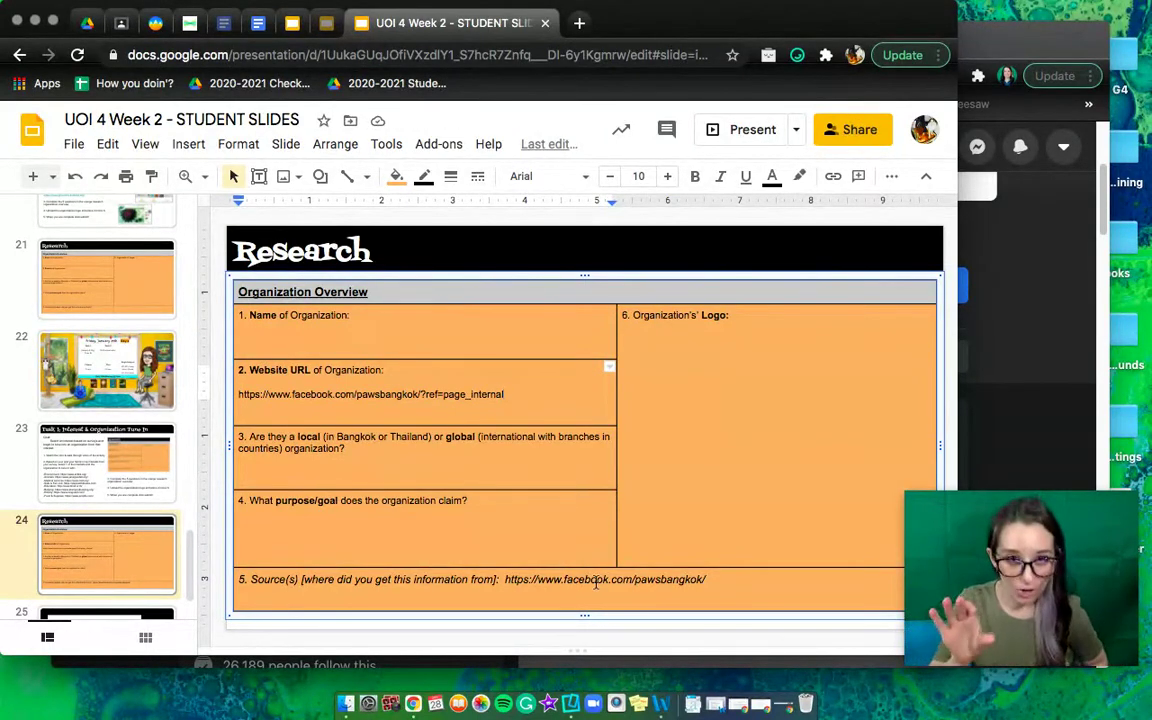
pyautogui.click(316, 473)
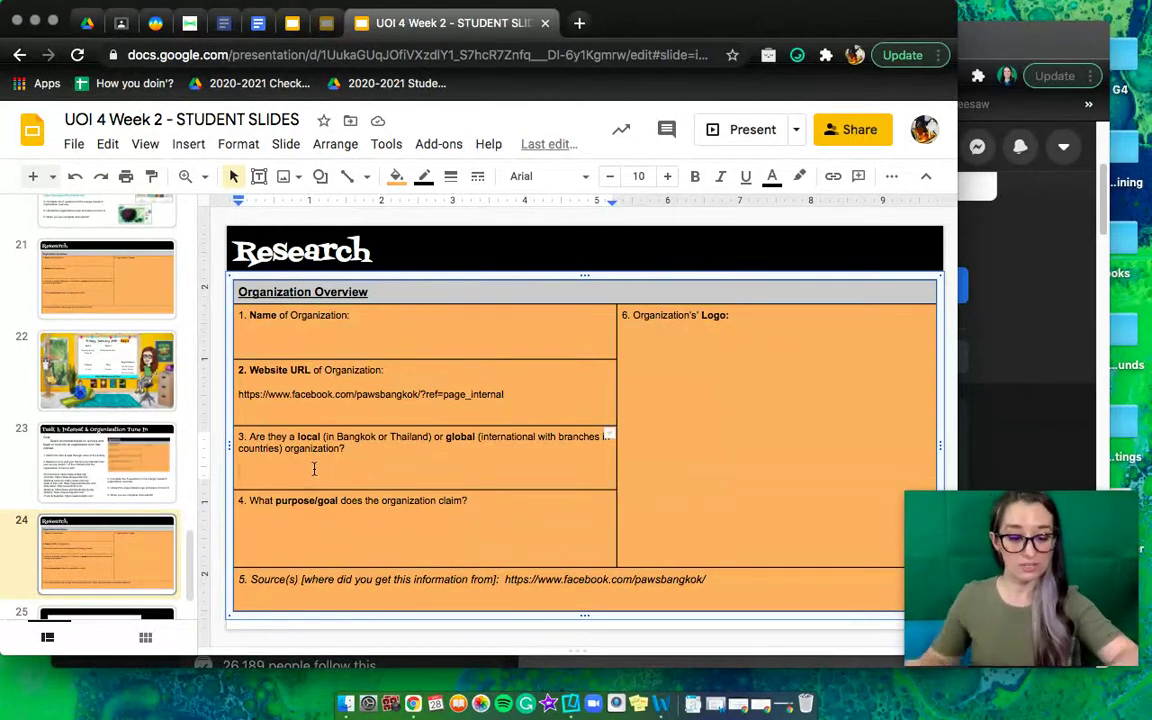
pyautogui.write('Bangkok, Thailand')
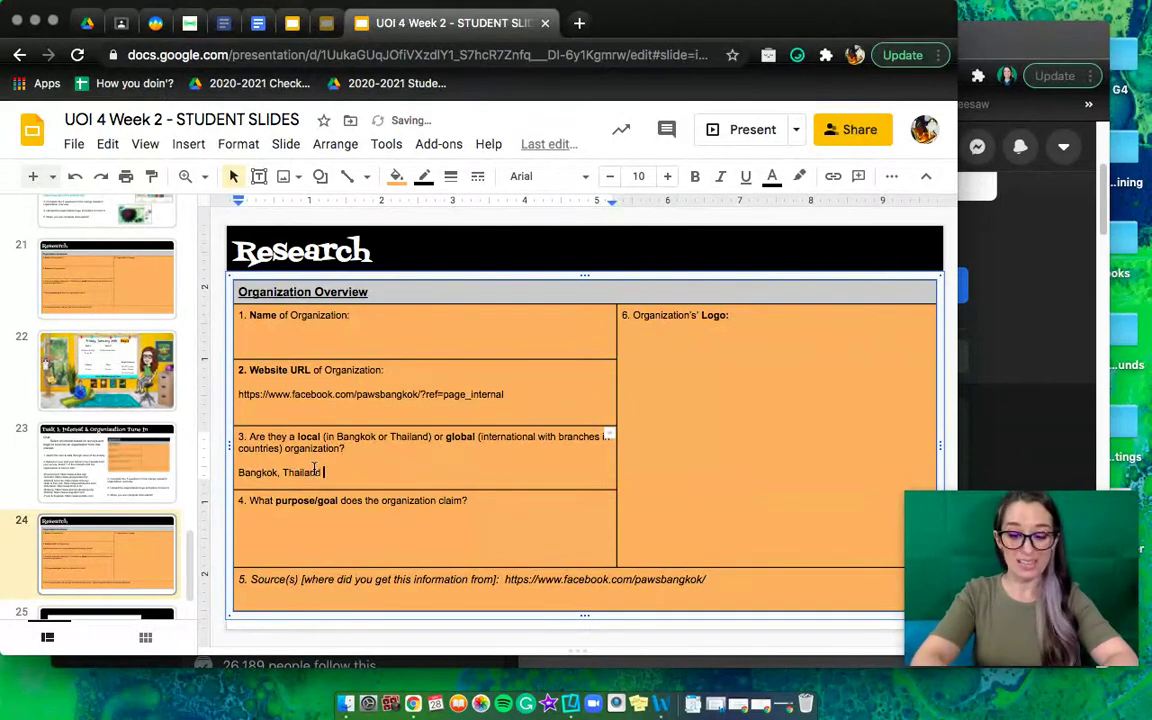
pyautogui.write('- headq')
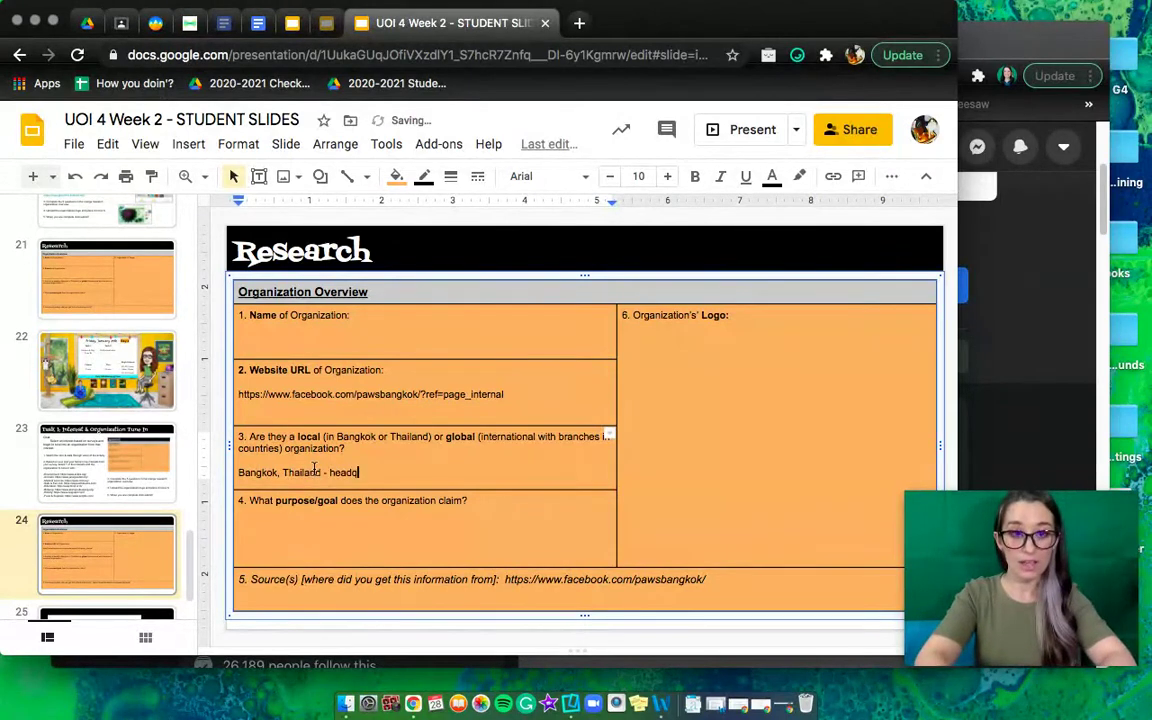
pyautogui.write('u')
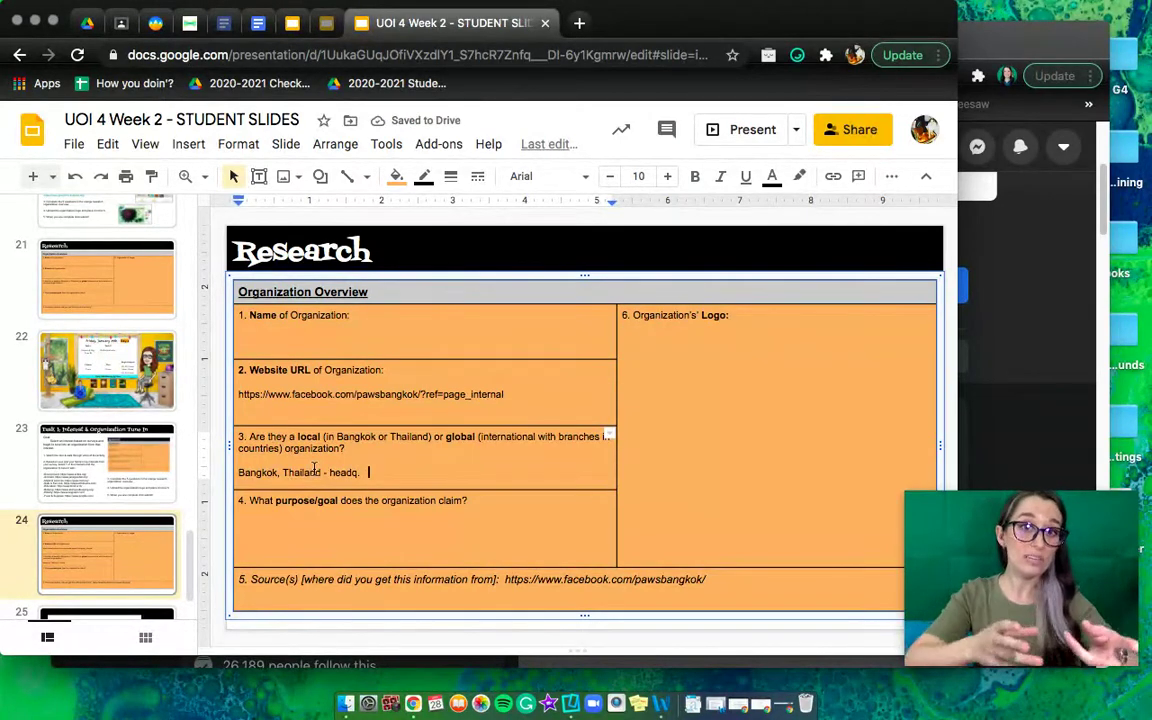
pyautogui.write('  H')
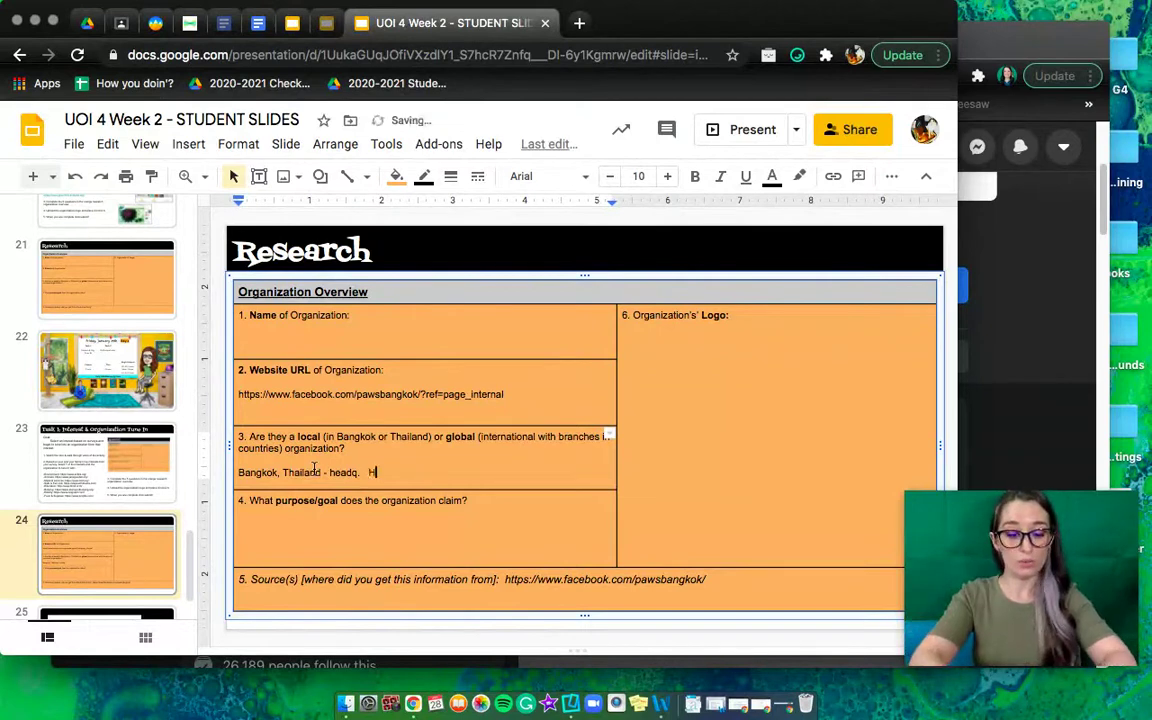
pyautogui.write('elps in Bangkok.')
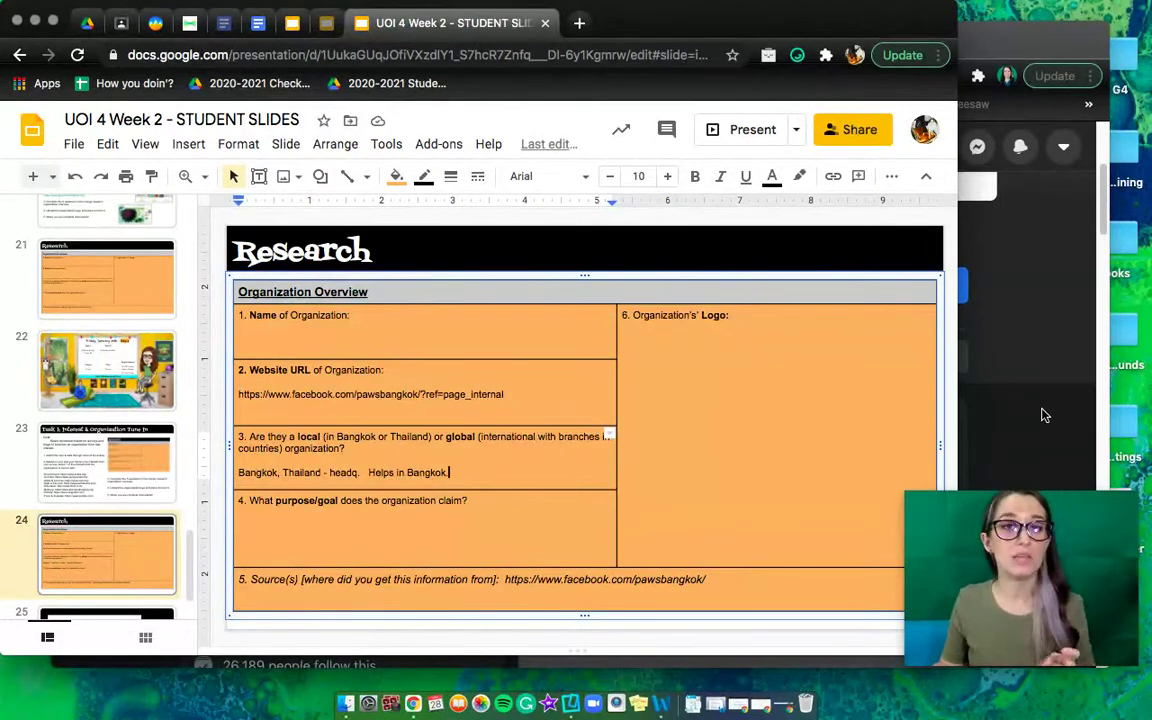
pyautogui.click(1041, 412)
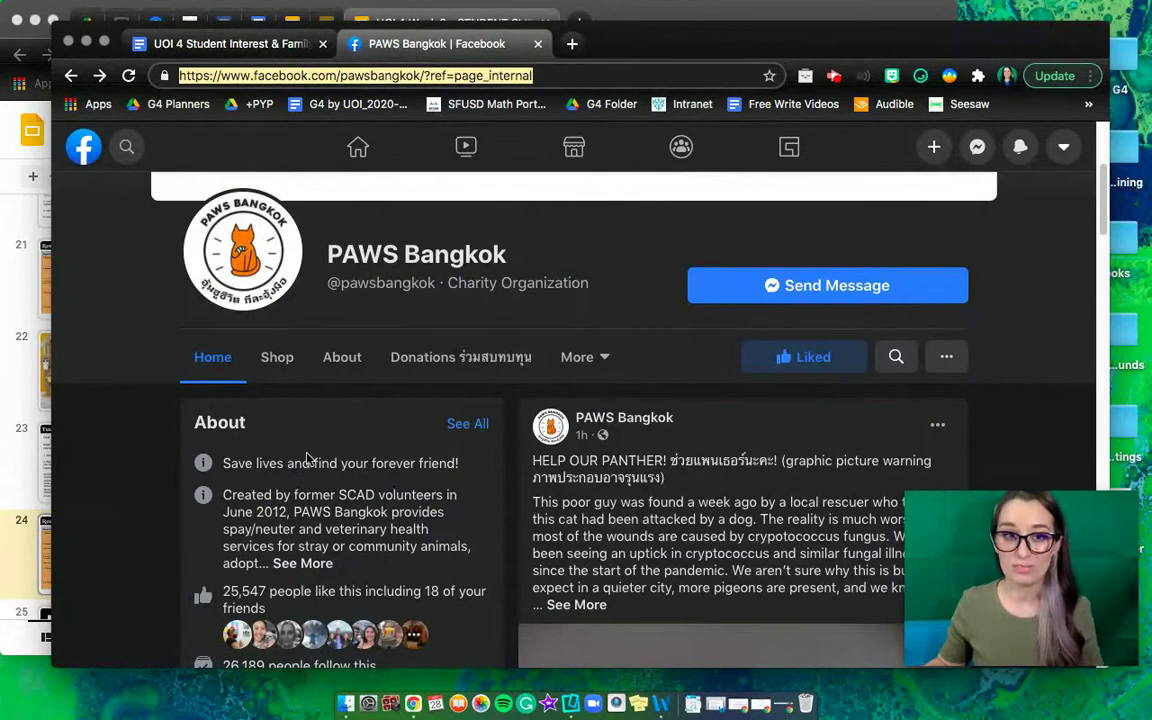
# - Expand PAWS Bangkok's Facebook About description and select the sentence listing its services
pyautogui.click(353, 377)
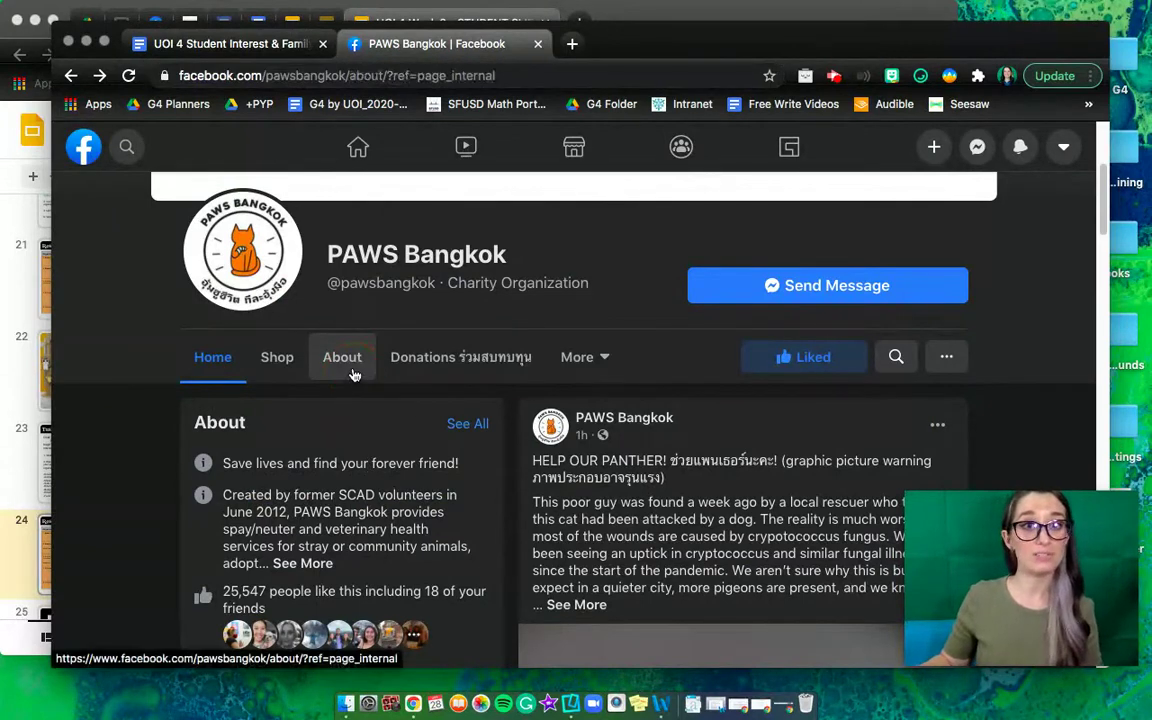
pyautogui.scroll(-1, 237, 529)
pyautogui.scroll(-3, 235, 527)
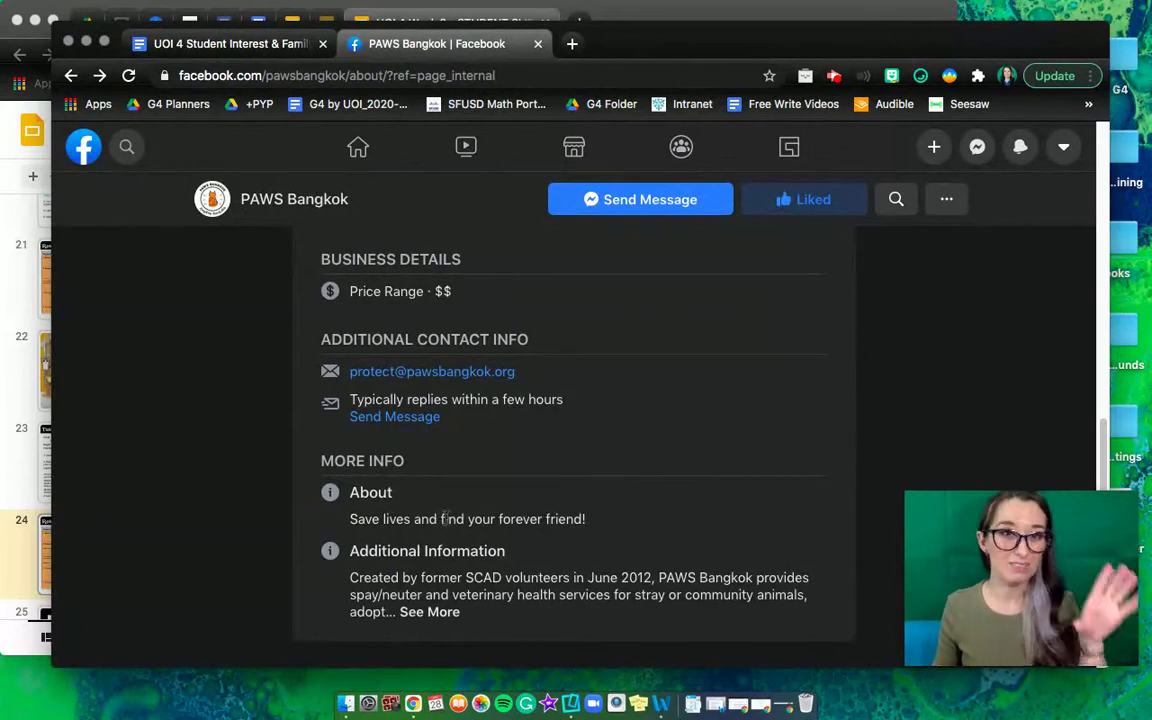
pyautogui.click(427, 614)
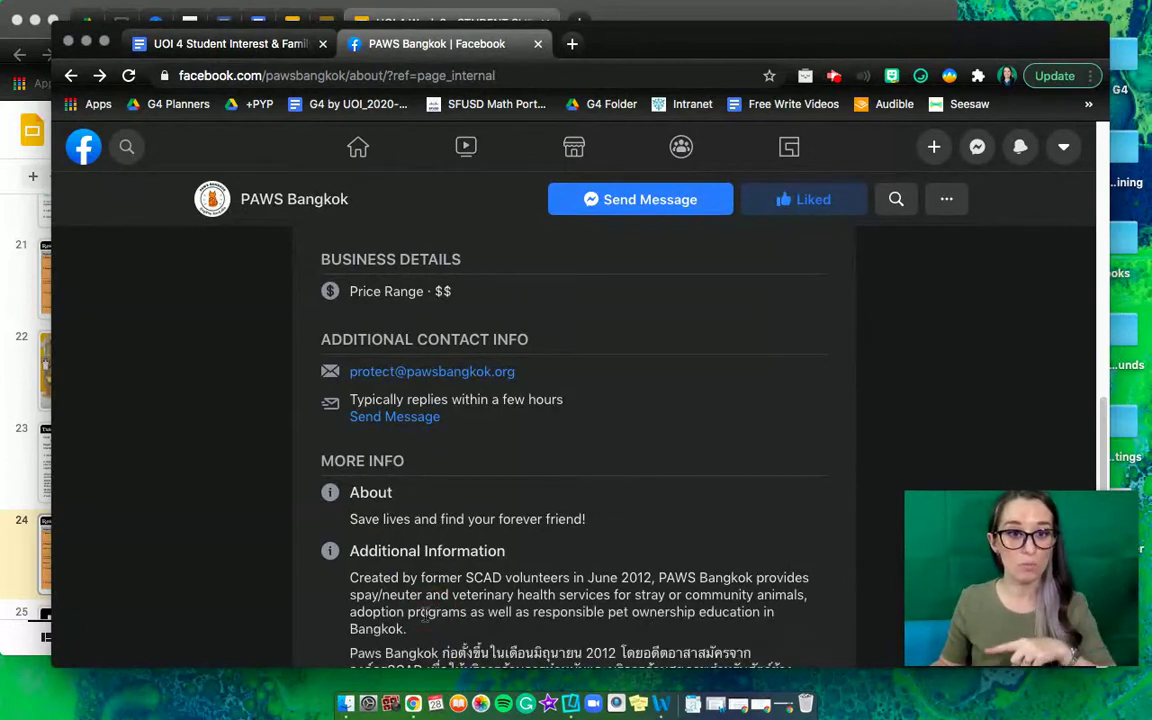
pyautogui.scroll(-1, 441, 594)
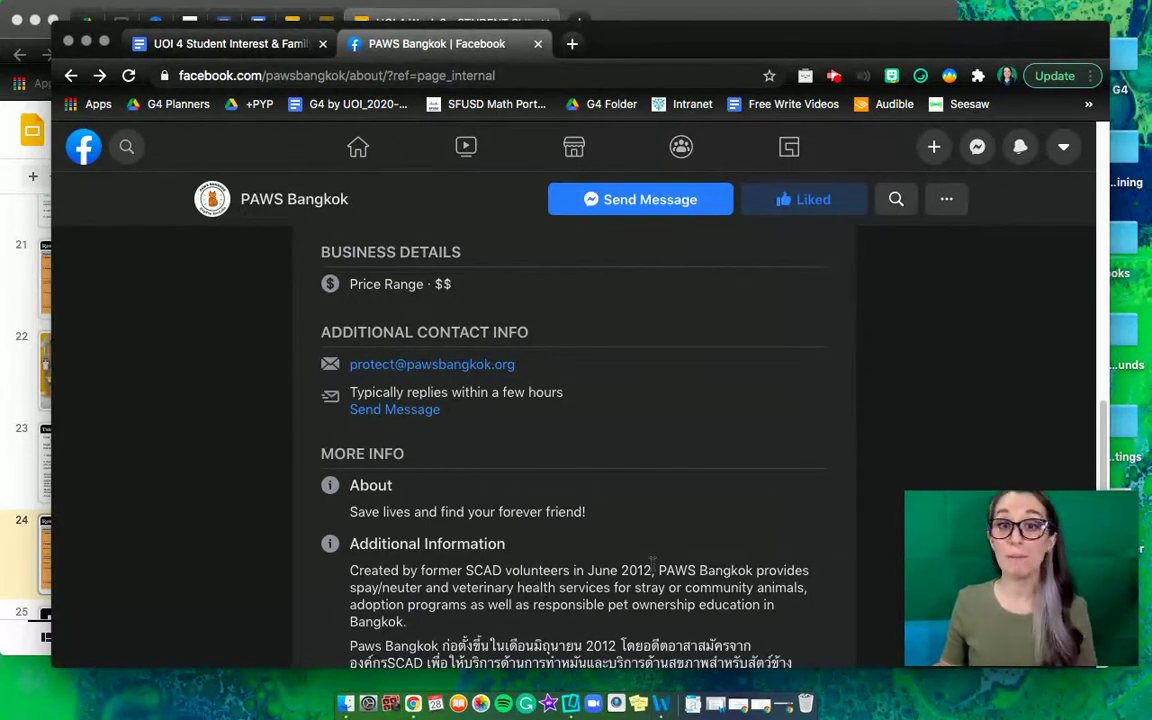
pyautogui.moveTo(657, 570); pyautogui.dragTo(660, 621)
pyautogui.press('super+c')
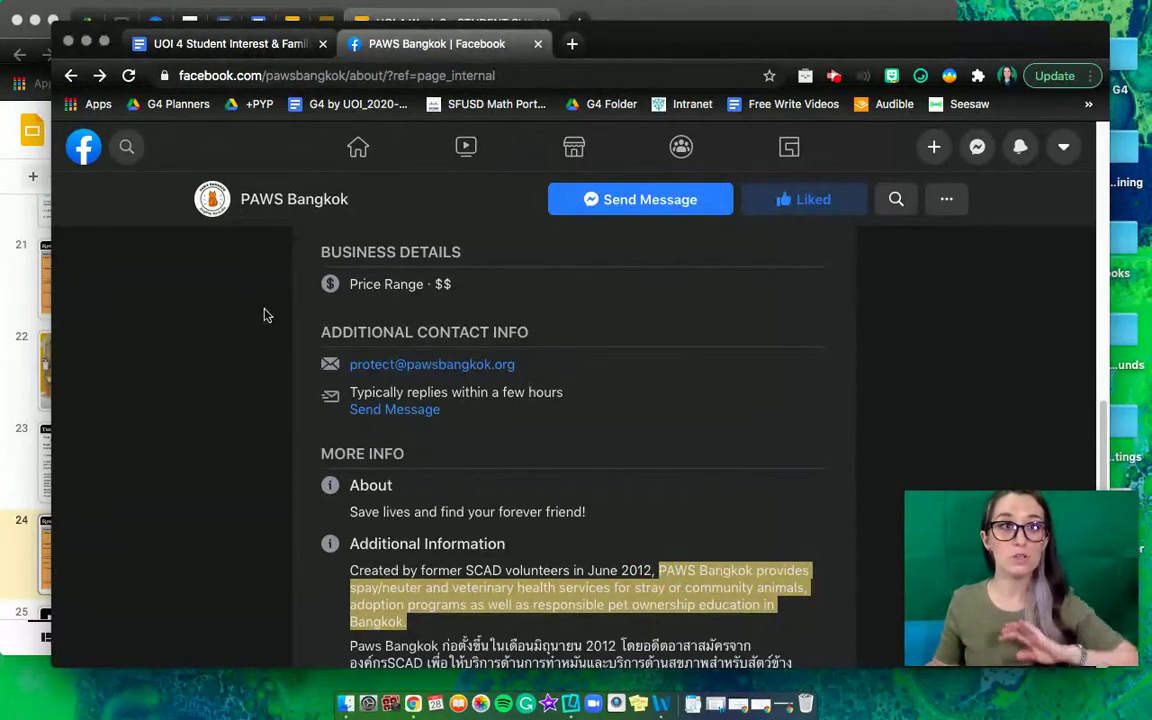
pyautogui.click(40, 432)
pyautogui.click(308, 527)
# - Paste the copied PAWS Bangkok services sentence as the question 4 purpose answer
pyautogui.press('super+v')
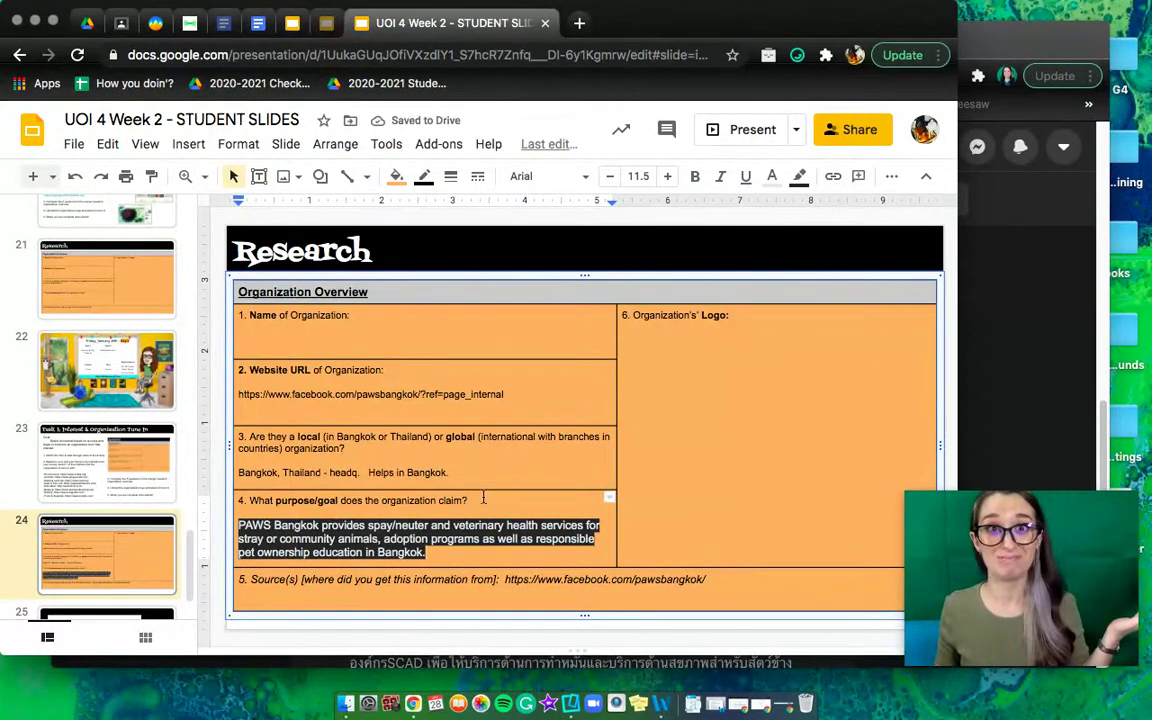
pyautogui.click(1031, 319)
pyautogui.scroll(10, 576, 350)
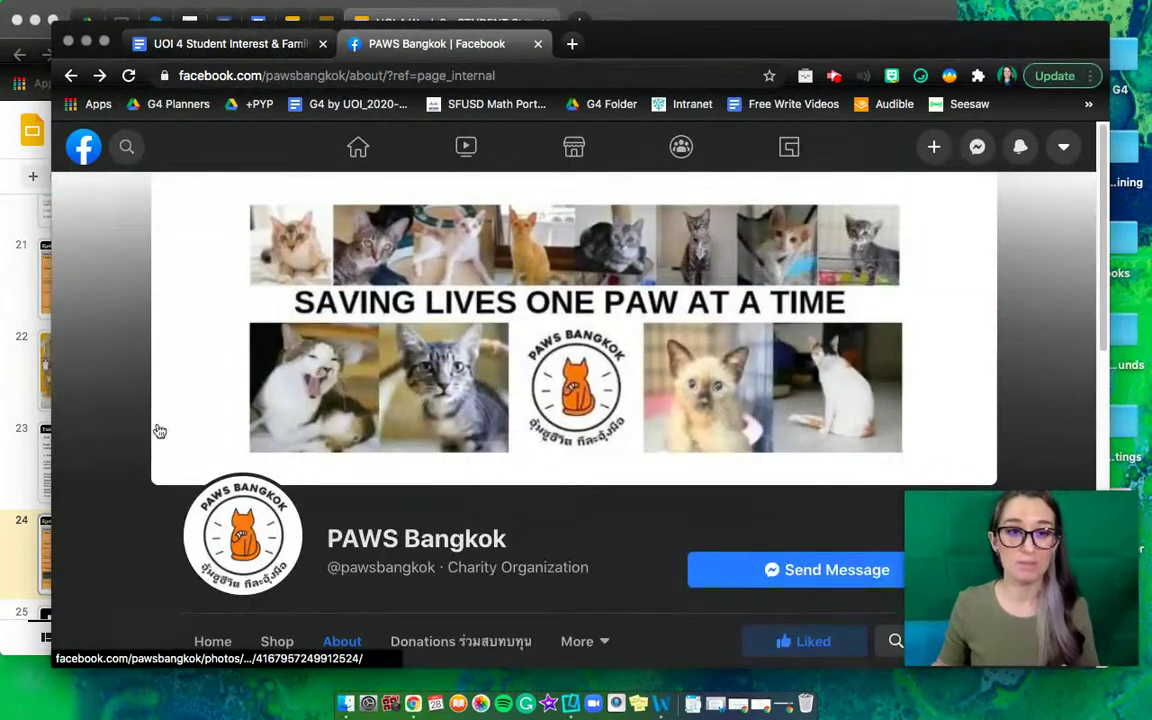
pyautogui.click(573, 44)
# - Search Google Images for 'paws bangkok logo' and copy the round orange-cat logo image
pyautogui.write('paws bangk')
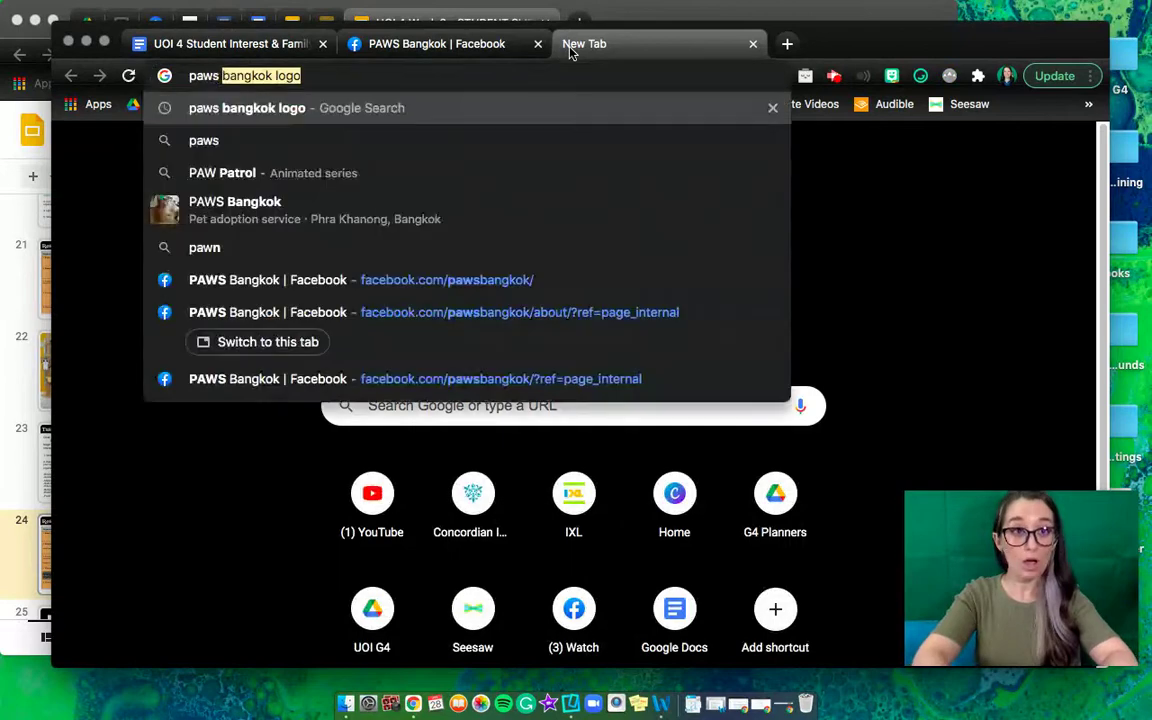
pyautogui.write('ok logo')
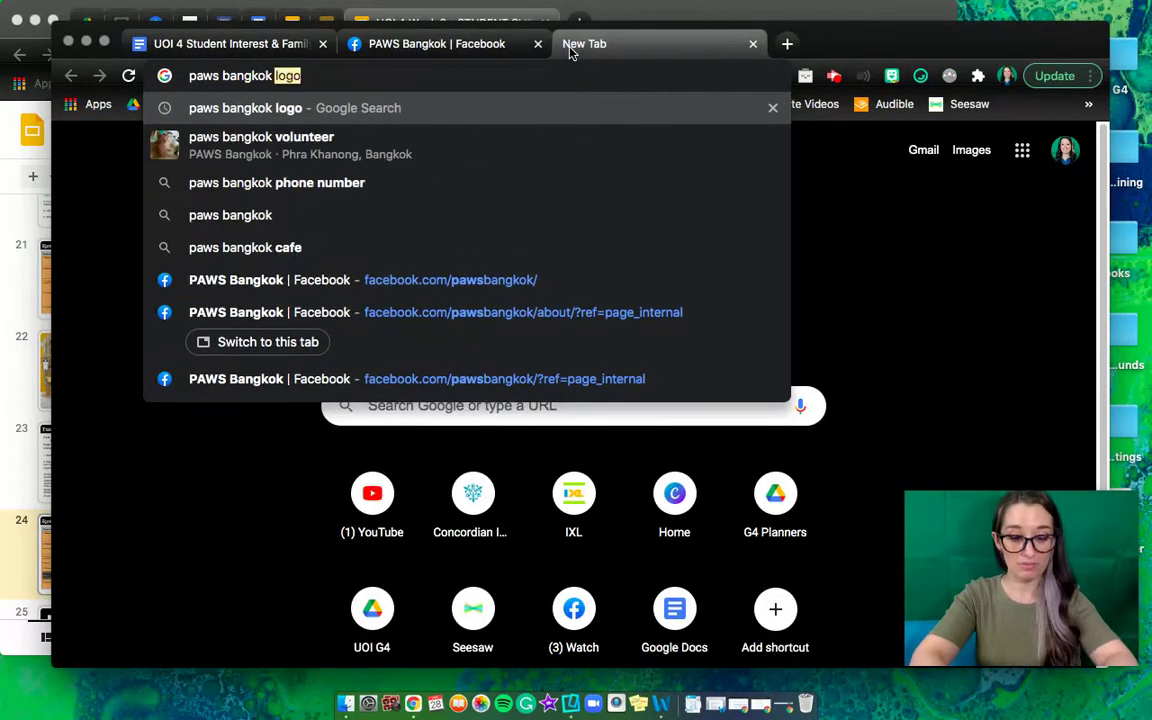
pyautogui.press('Return')
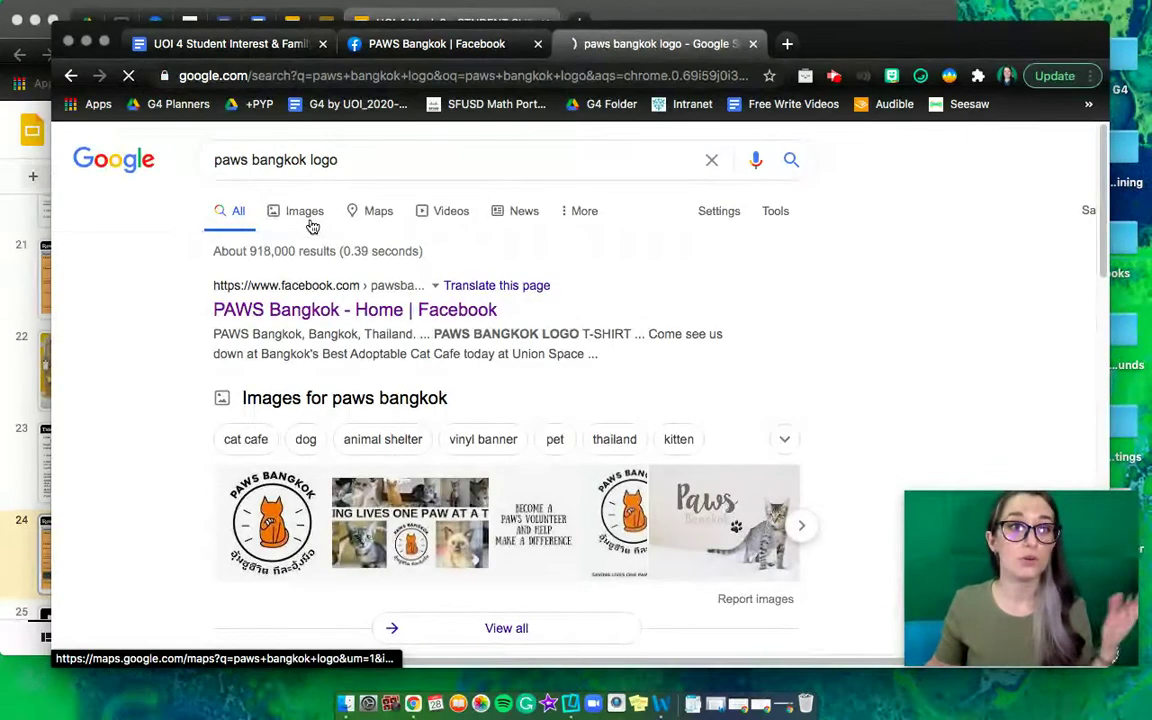
pyautogui.click(315, 227)
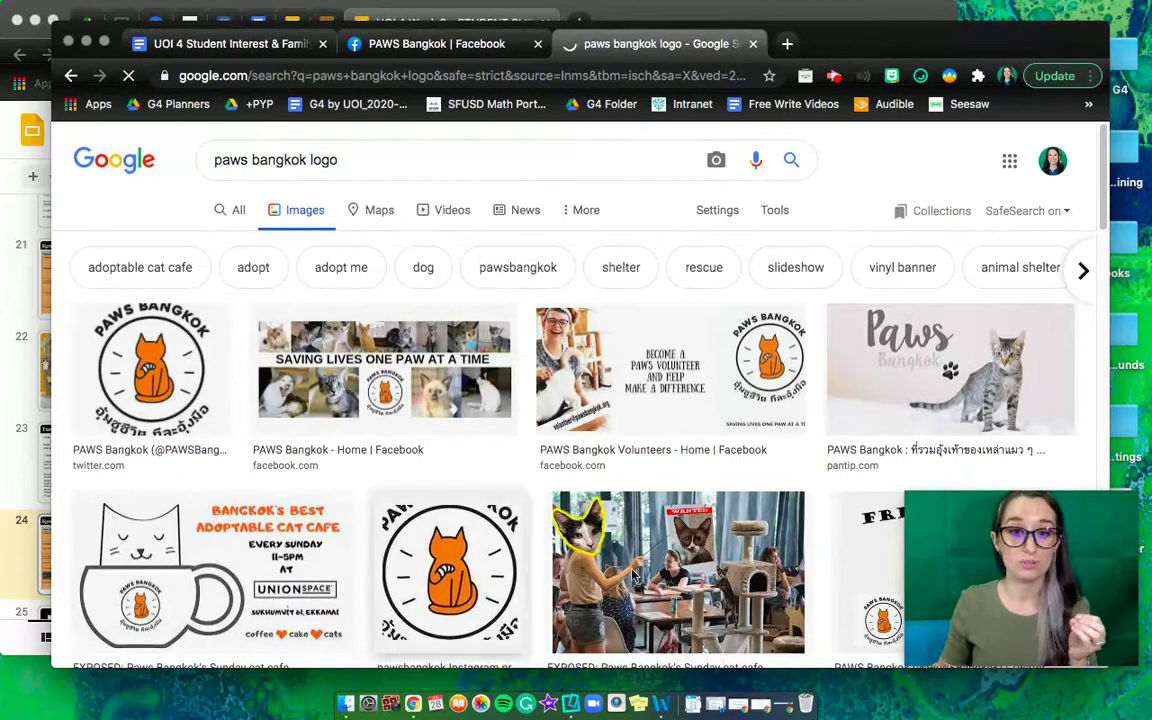
pyautogui.click(168, 347)
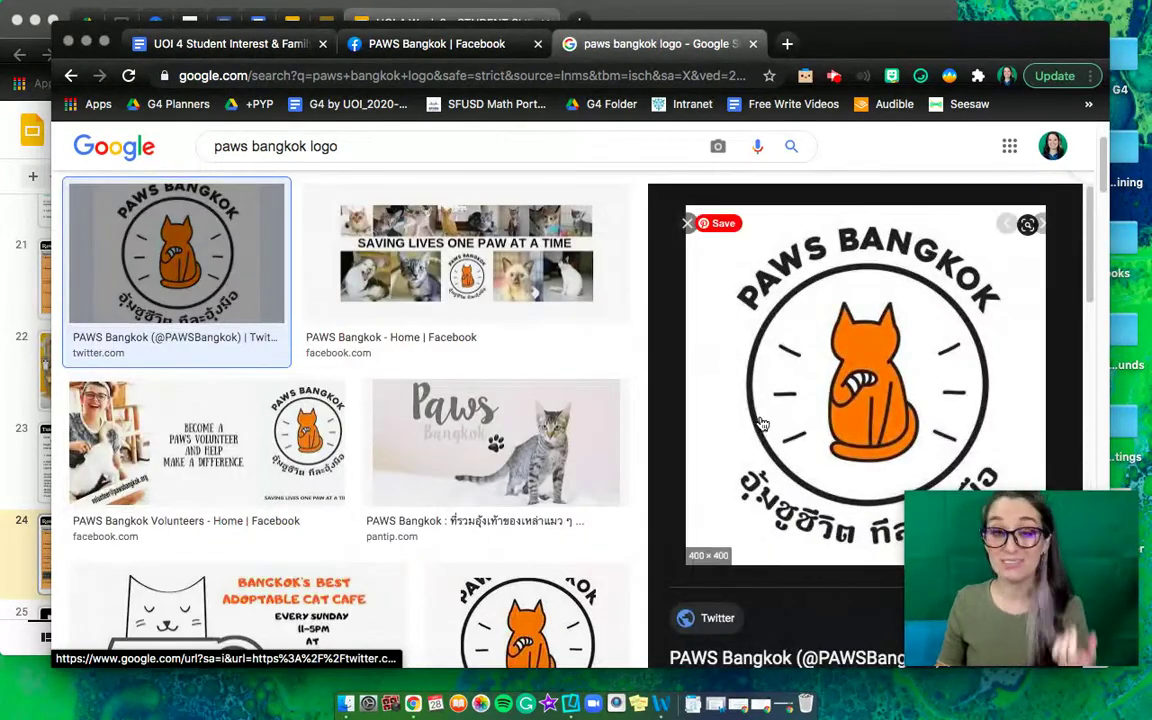
pyautogui.rightClick(762, 418)
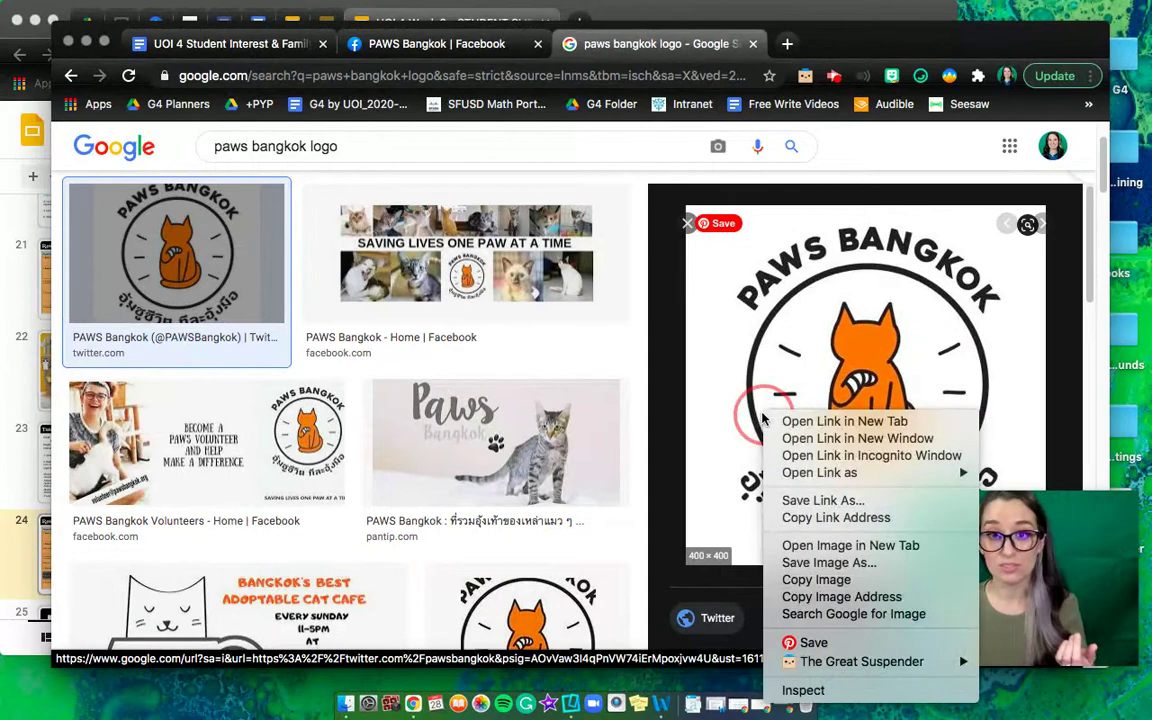
pyautogui.click(800, 579)
# - Paste the PAWS Bangkok logo onto the Research slide, shrink it, and move it into the Organization's Logo box
pyautogui.press('super+grave')
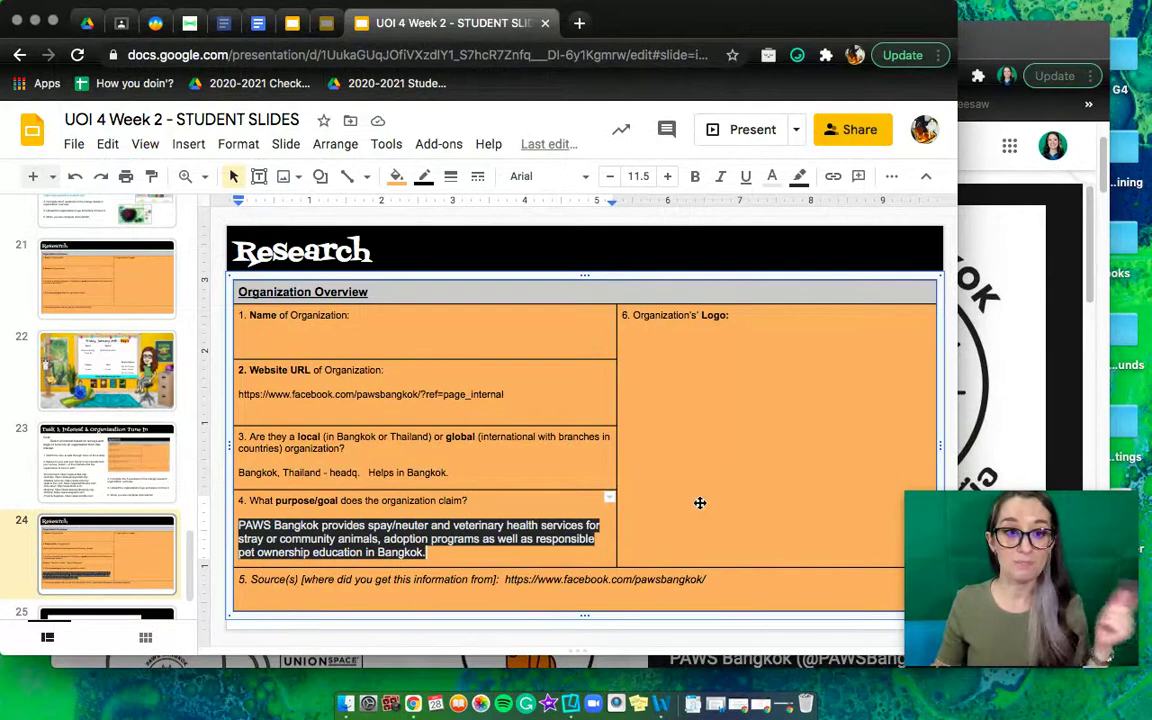
pyautogui.press('super+v')
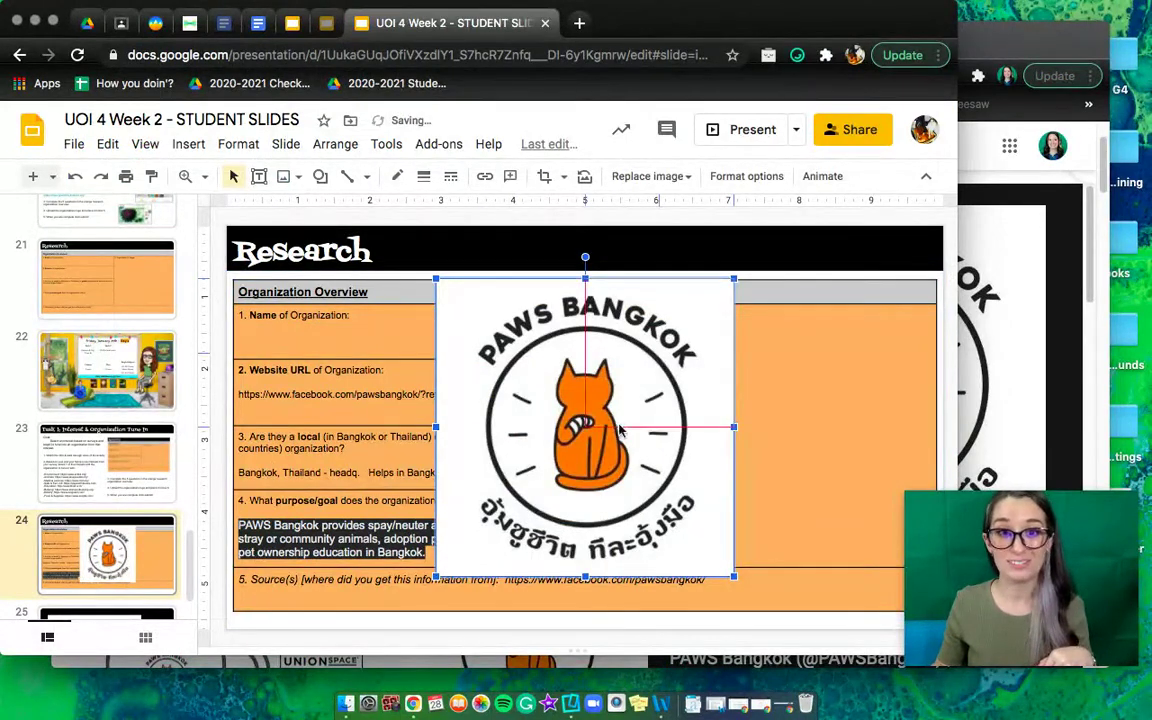
pyautogui.moveTo(436, 576); pyautogui.dragTo(585, 427)
pyautogui.moveTo(641, 364)
pyautogui.mouseDown()
pyautogui.moveTo(750, 445)
pyautogui.moveTo(780, 438)
pyautogui.mouseUp()
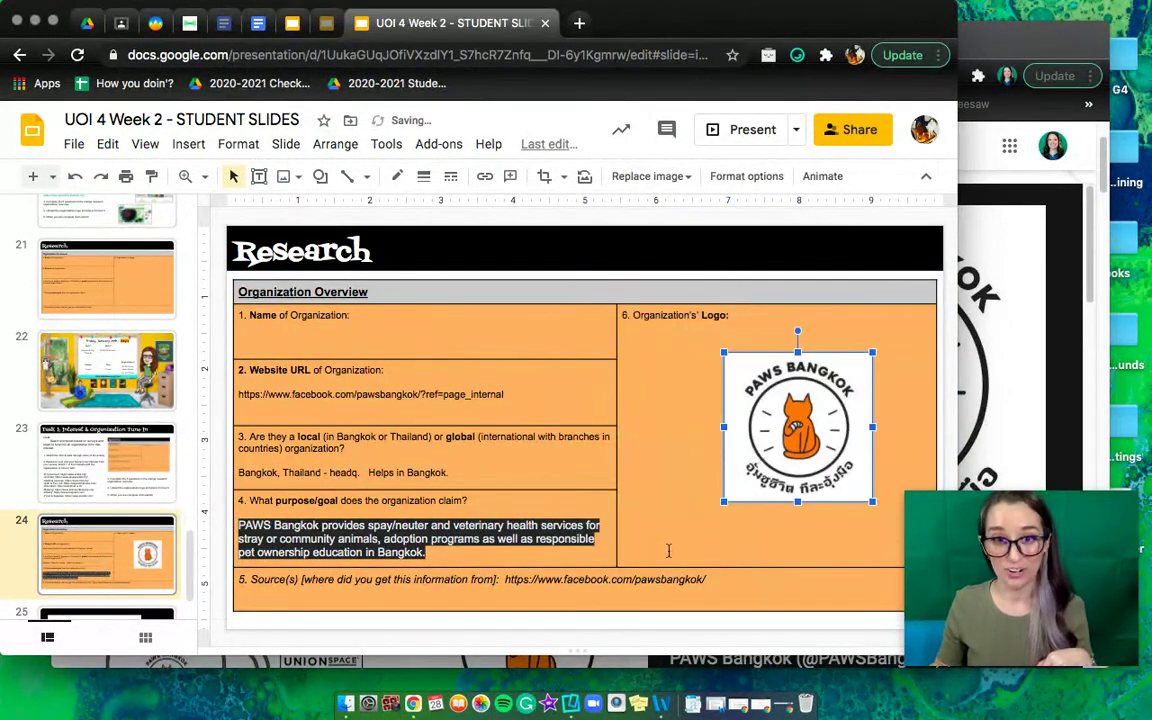
pyautogui.click(721, 580)
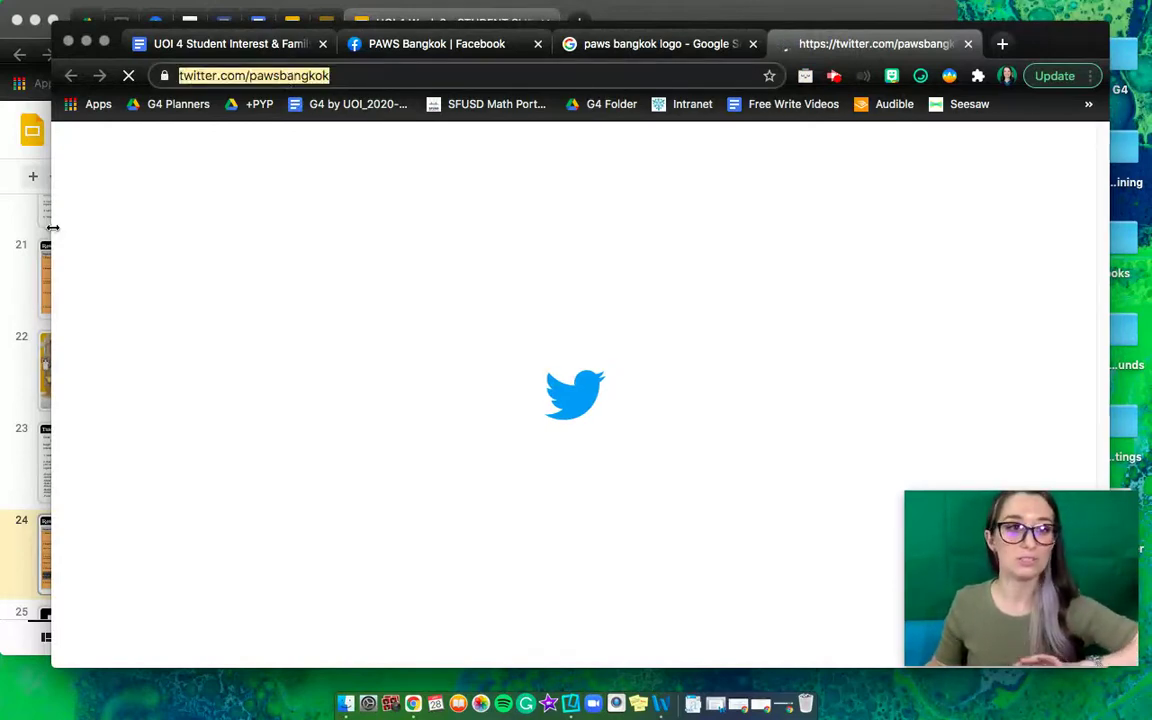
pyautogui.click(42, 215)
pyautogui.click(718, 579)
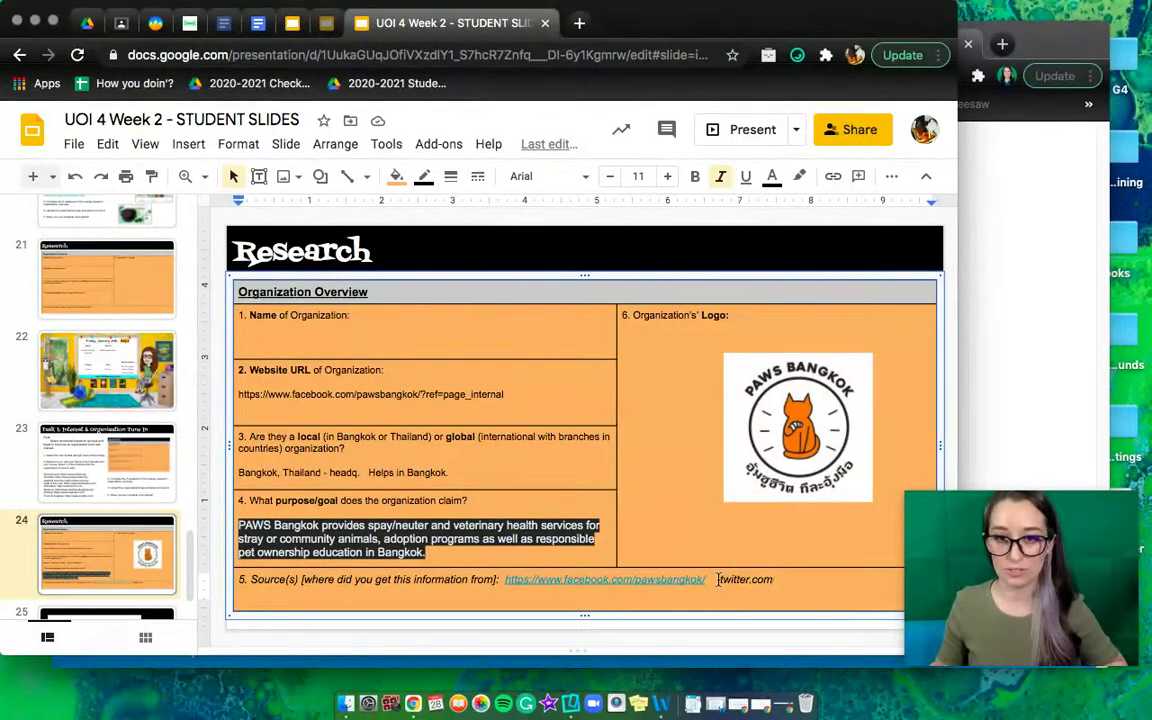
pyautogui.keyDown('shift'); pyautogui.click(776, 581); pyautogui.keyUp('shift')
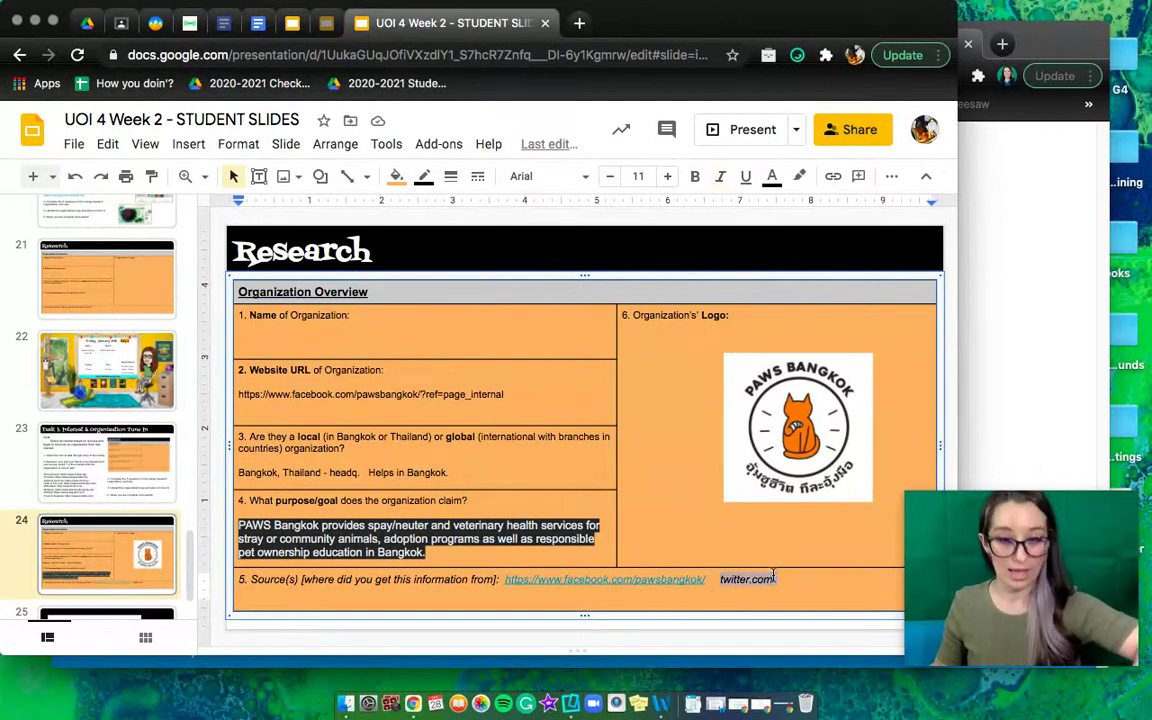
pyautogui.press('cmd+v')
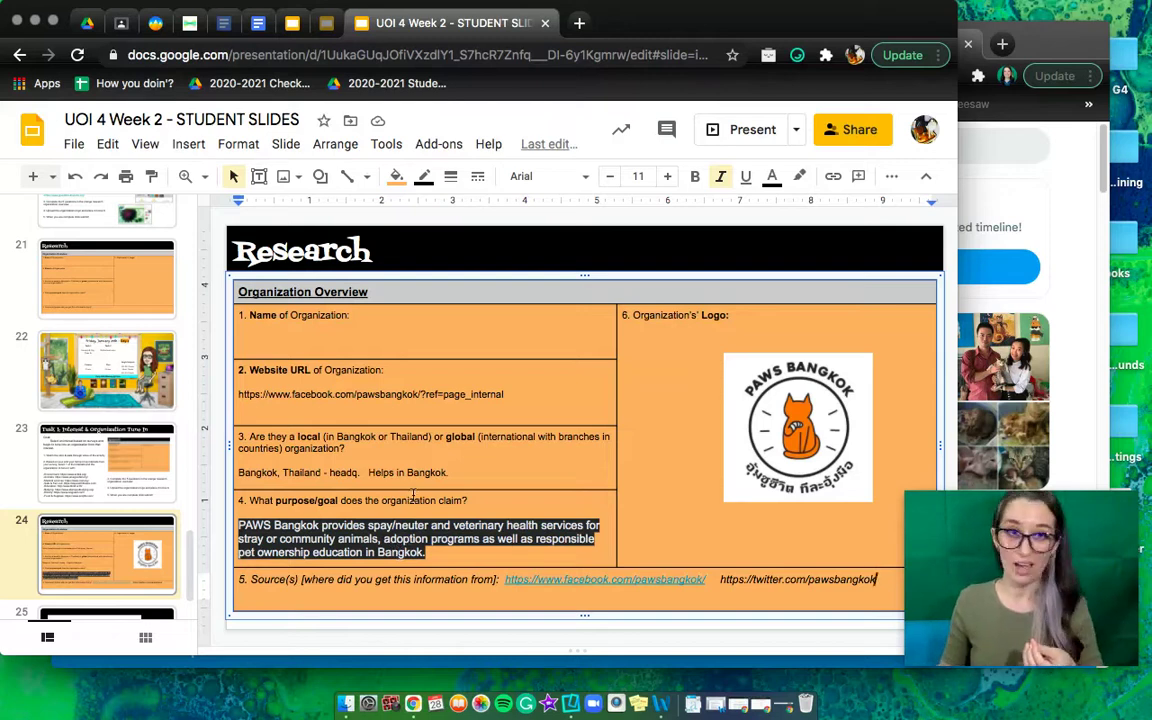
# - Return to slide 23, the Task 1: Interest & Organization Tune In instructions
pyautogui.click(131, 481)
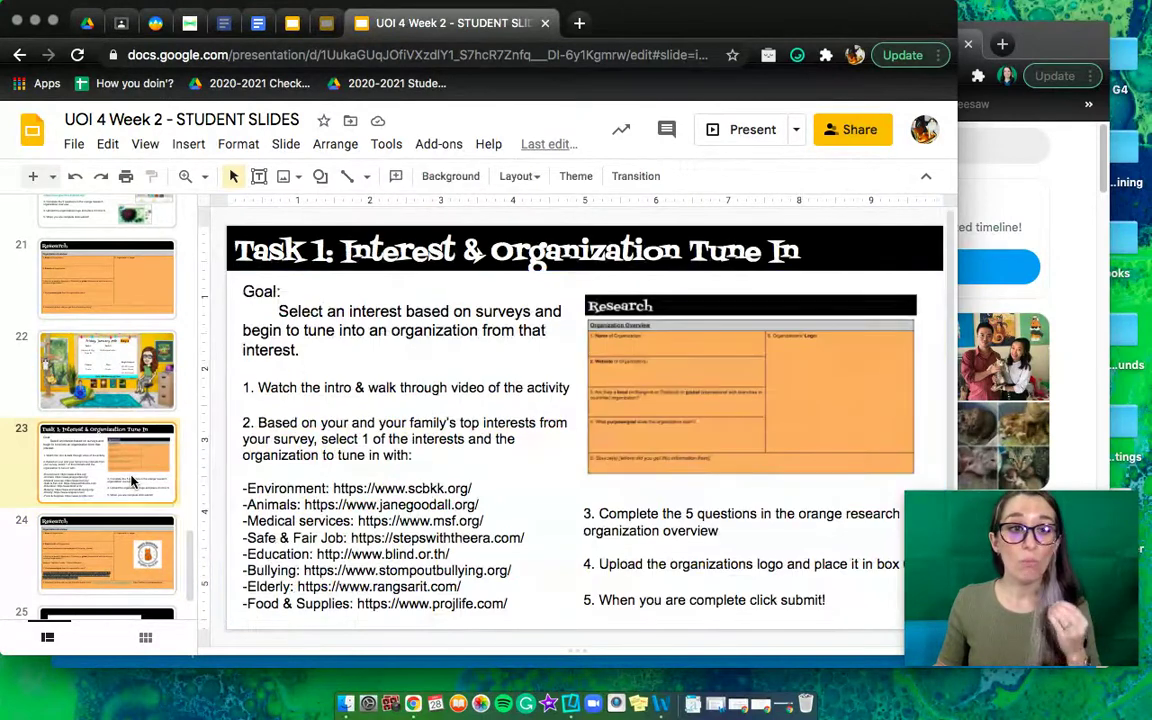